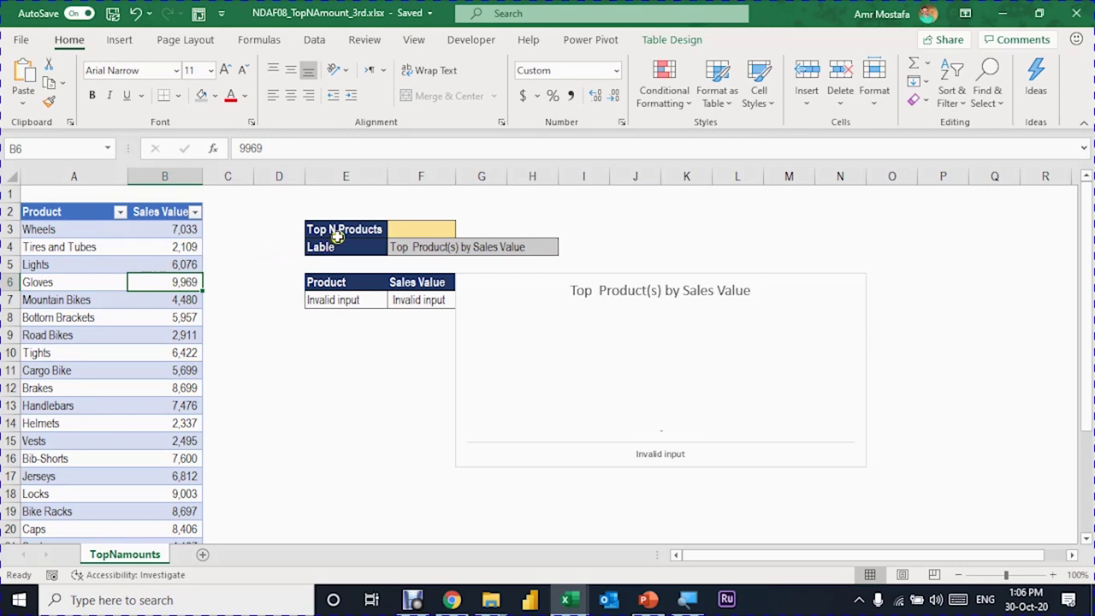
# Try the finished report with Top N Products values of 3 and 5 in cell F3
pyautogui.click(408, 237)
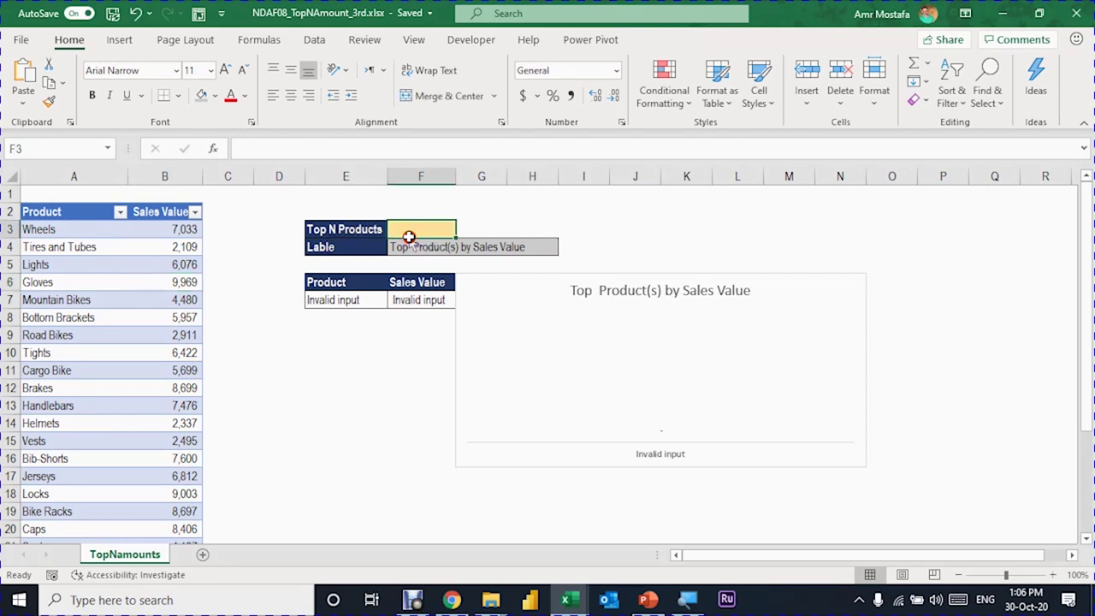
pyautogui.write('3')
pyautogui.press('Return')
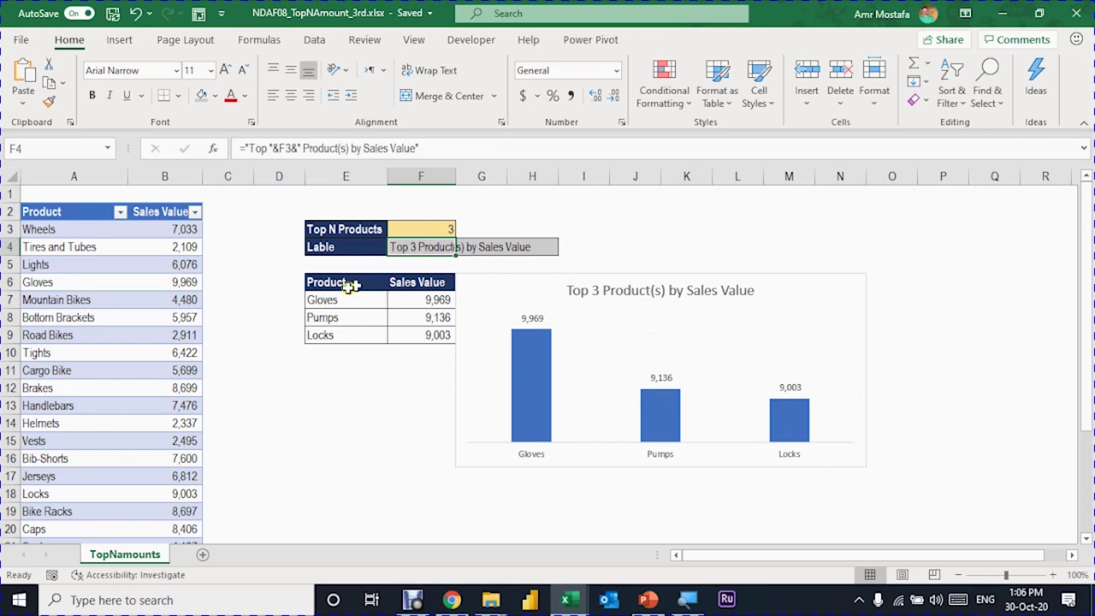
pyautogui.click(420, 226)
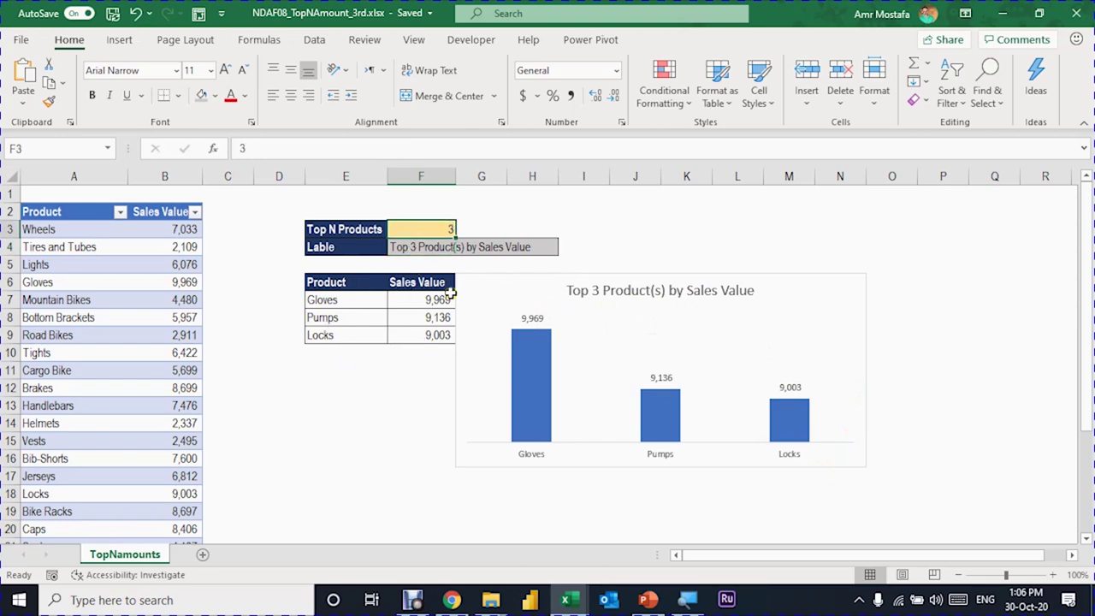
pyautogui.write('5')
pyautogui.press('Return')
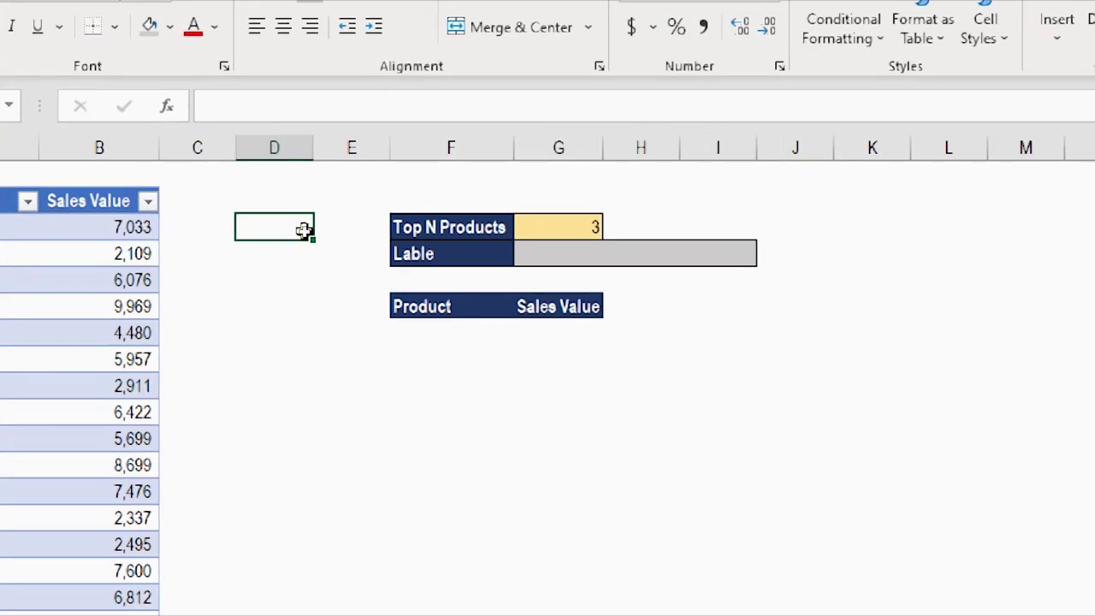
# Enter =LARGE(SalesByProduct[Sales Value],G3) in cell D3 to get the Nth largest sales value
pyautogui.write('=lar')
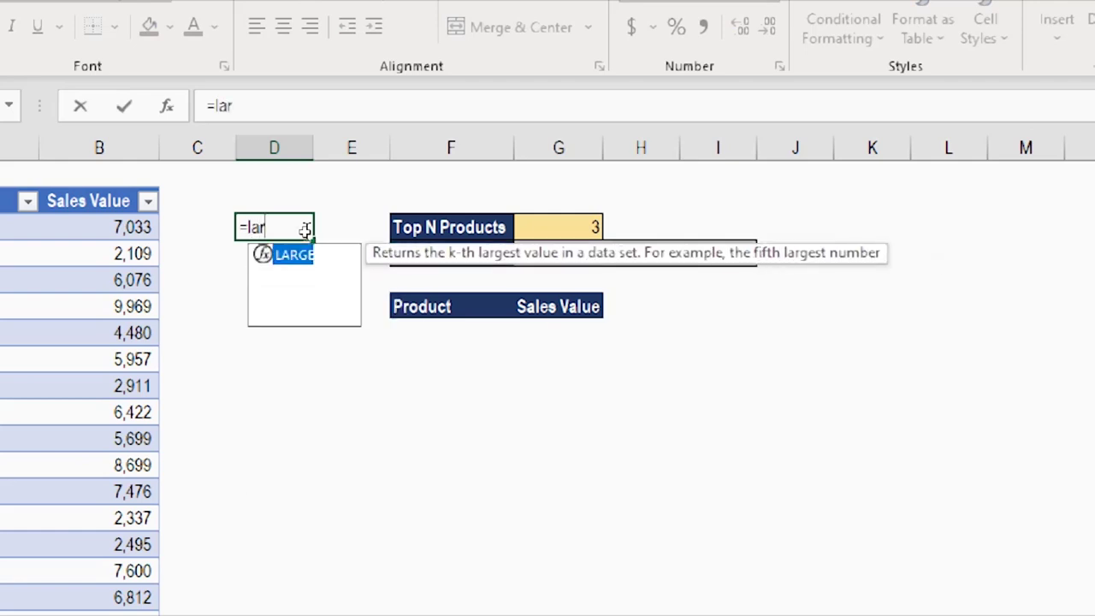
pyautogui.press('Tab')
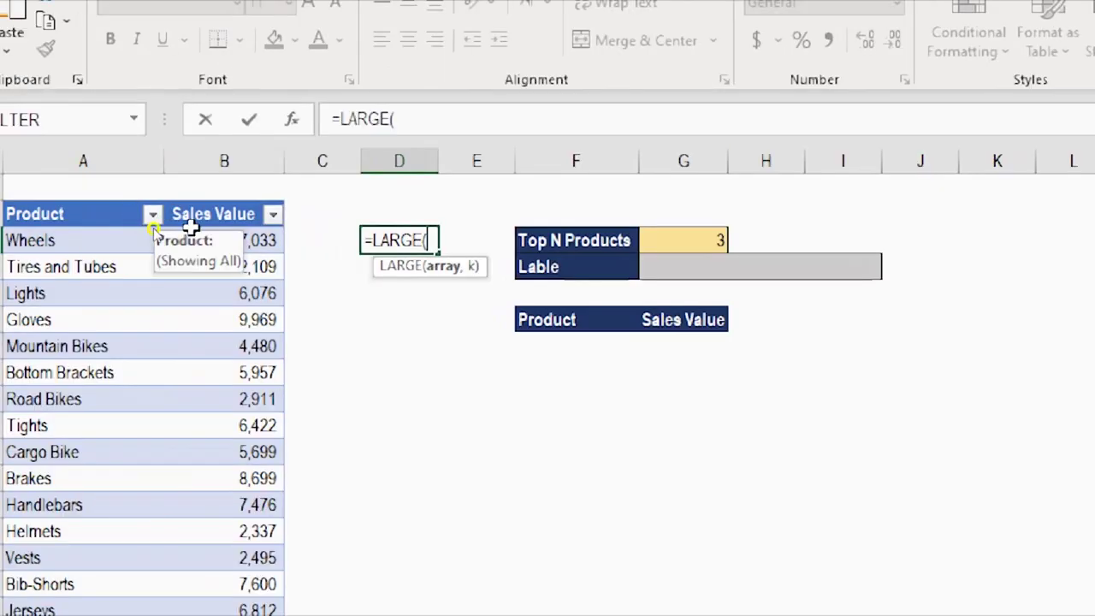
pyautogui.click(210, 197)
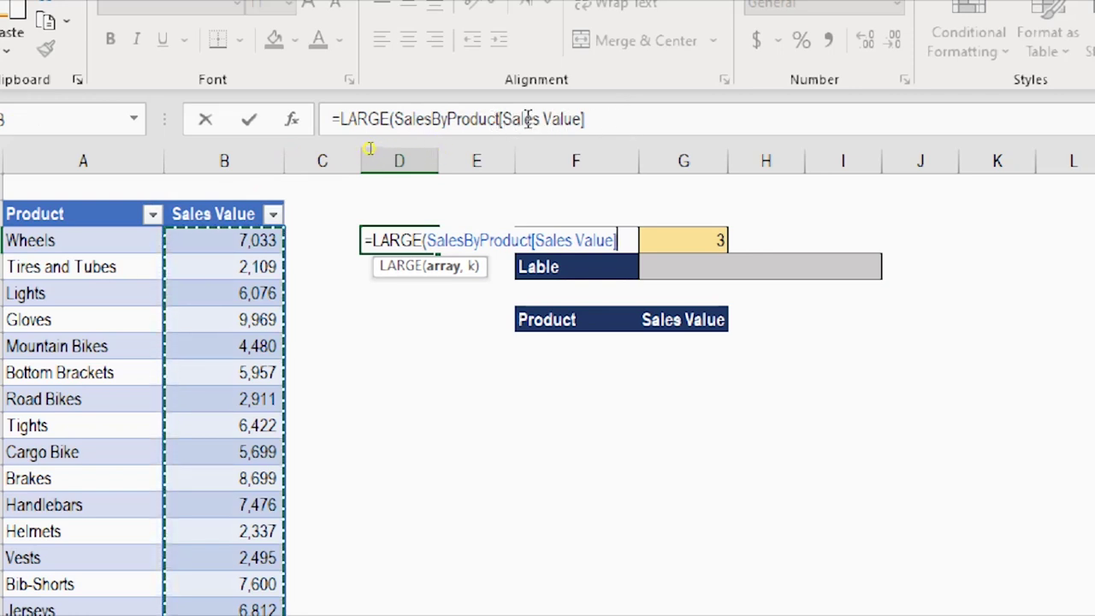
pyautogui.write(',')
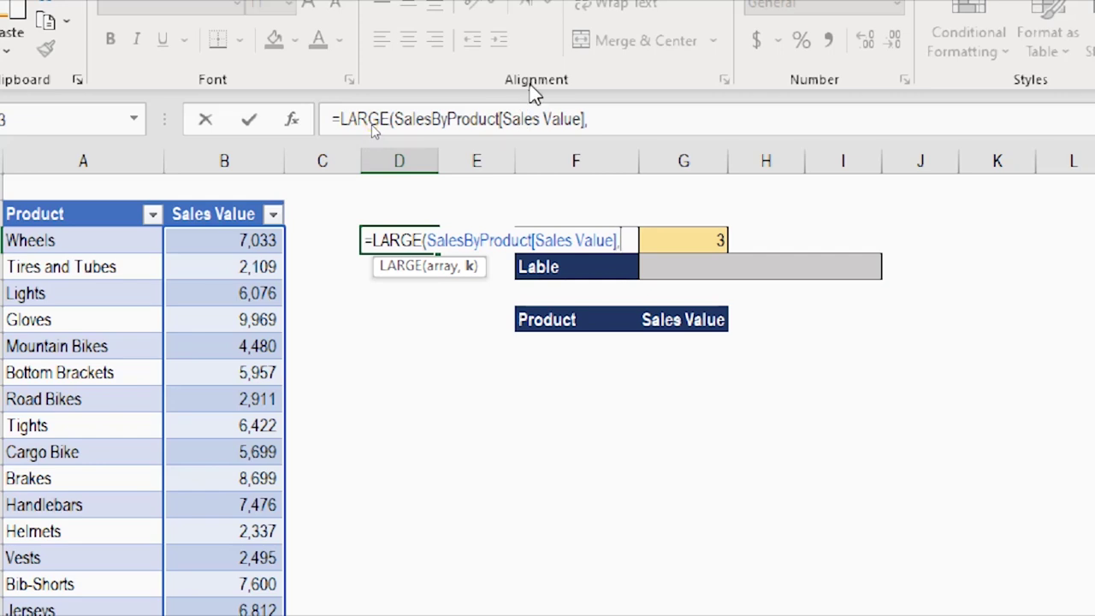
pyautogui.click(704, 242)
pyautogui.write(')')
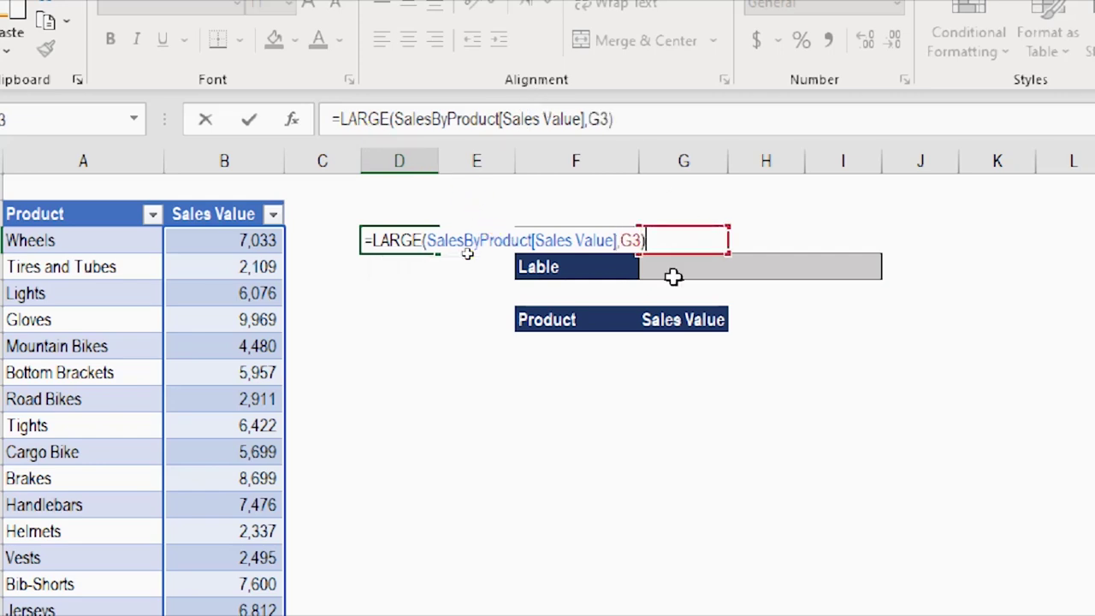
pyautogui.press('Return')
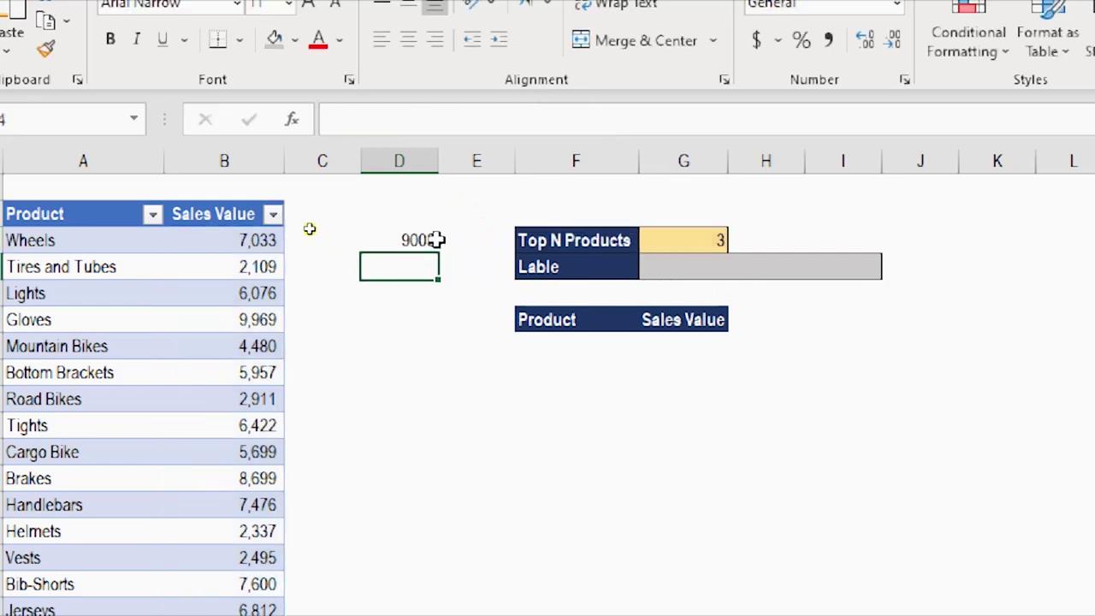
# Extend the D3 formula to =SalesByProduct[Sales Value]>LARGE(SalesByProduct[Sales Value],G3) so every sales value is compared
pyautogui.click(432, 240)
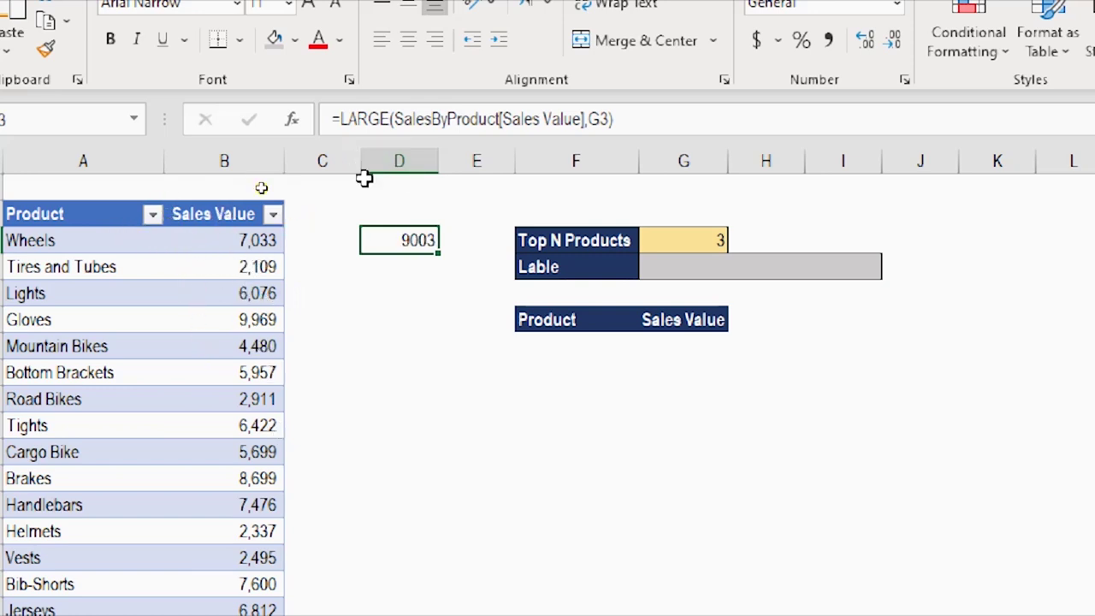
pyautogui.click(340, 119)
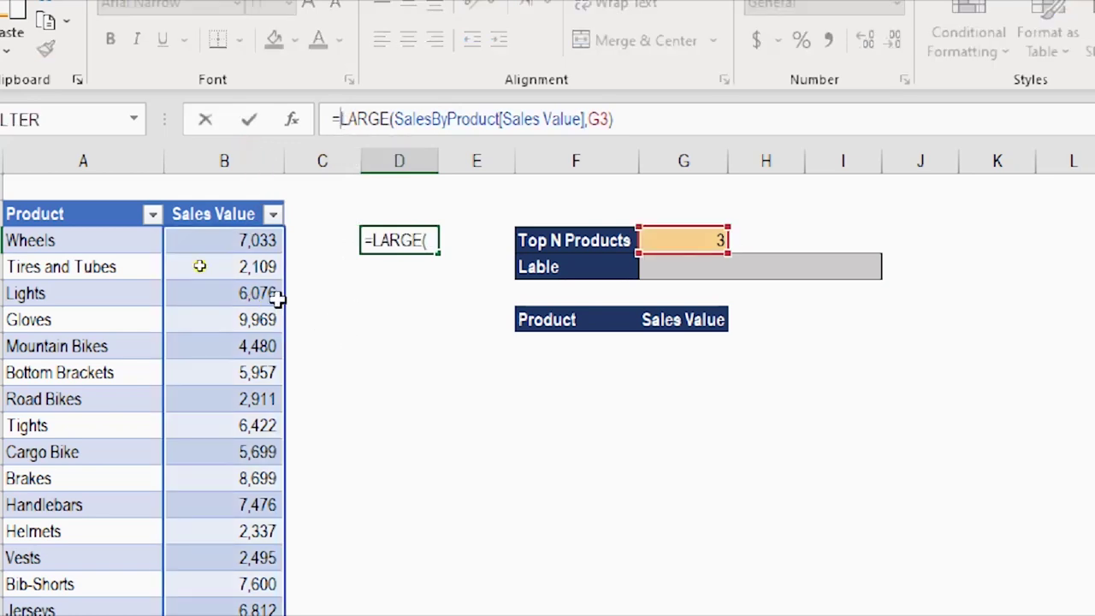
pyautogui.click(216, 198)
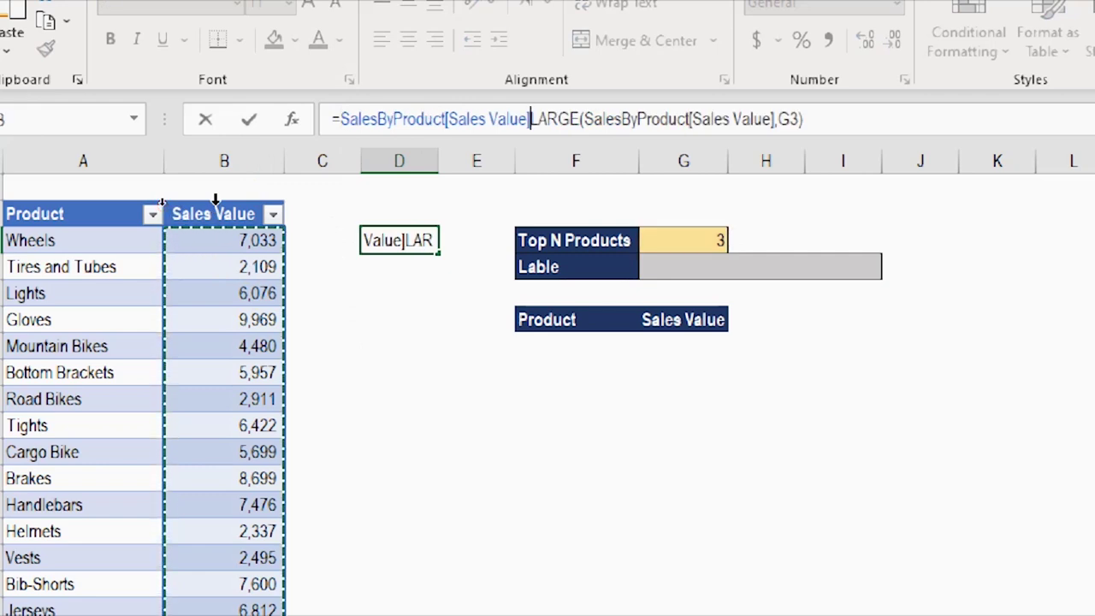
pyautogui.write('>')
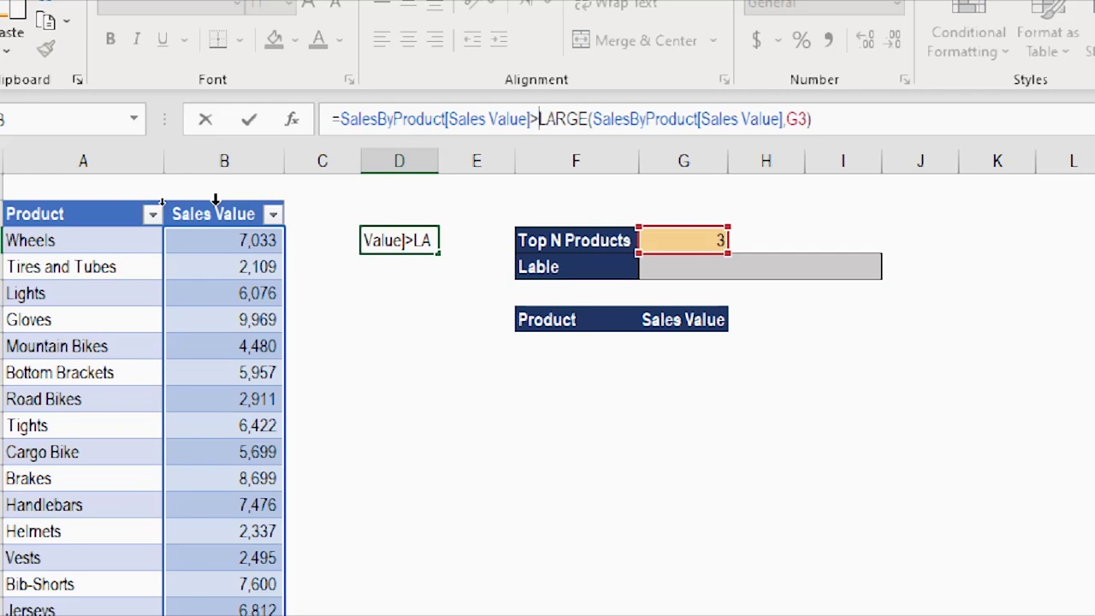
pyautogui.press('Return')
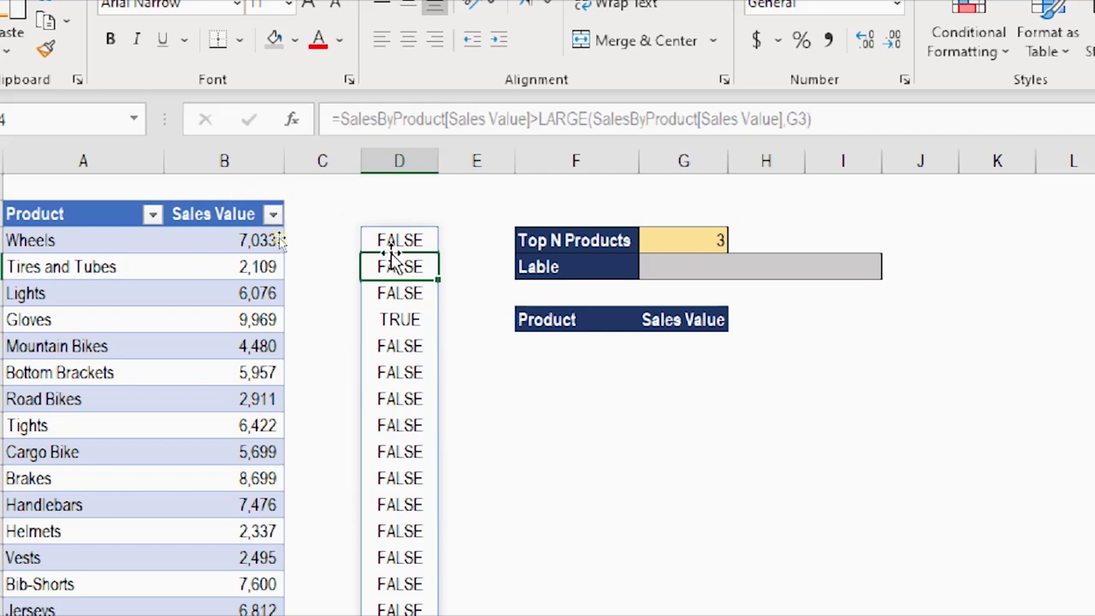
# Check the comparison results in column D and change the operator in the D3 formula to >=
pyautogui.click(418, 322)
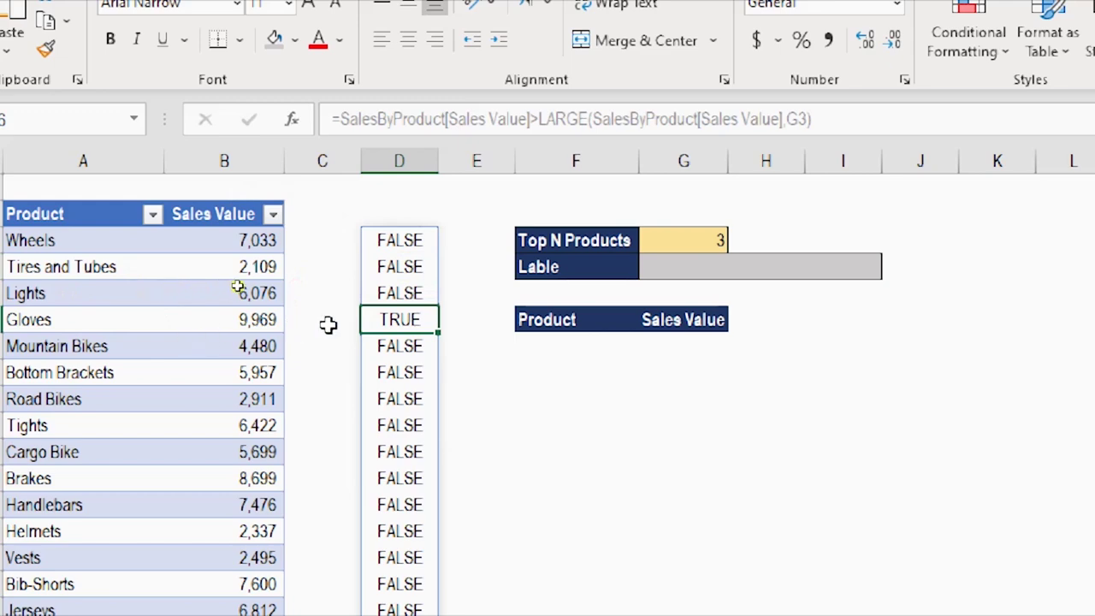
pyautogui.scroll(-5, 328, 325)
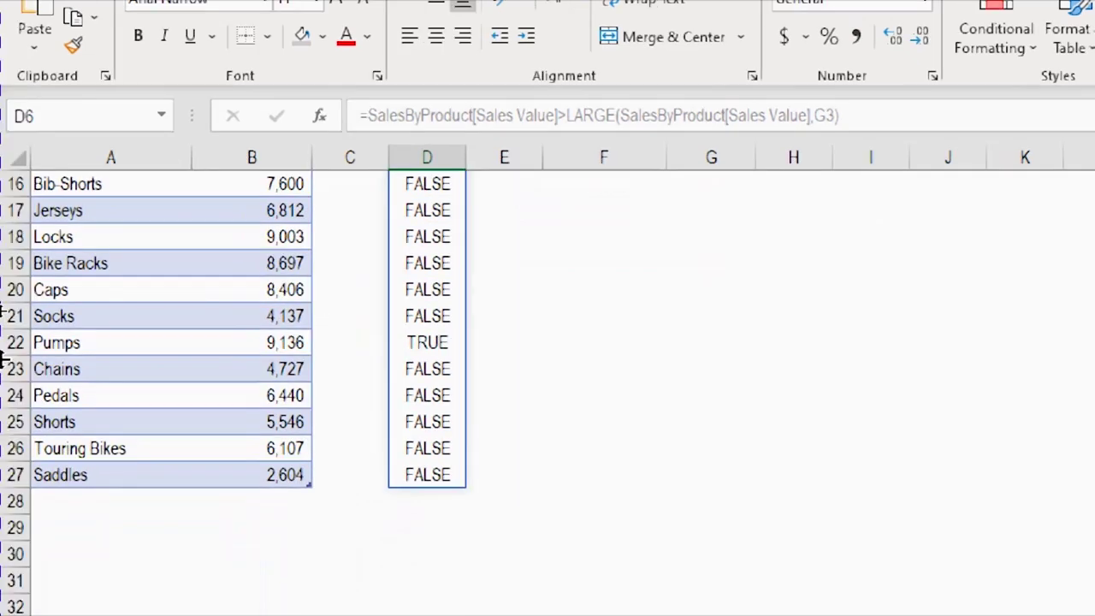
pyautogui.scroll(4, 444, 329)
pyautogui.scroll(1, 471, 326)
pyautogui.click(439, 228)
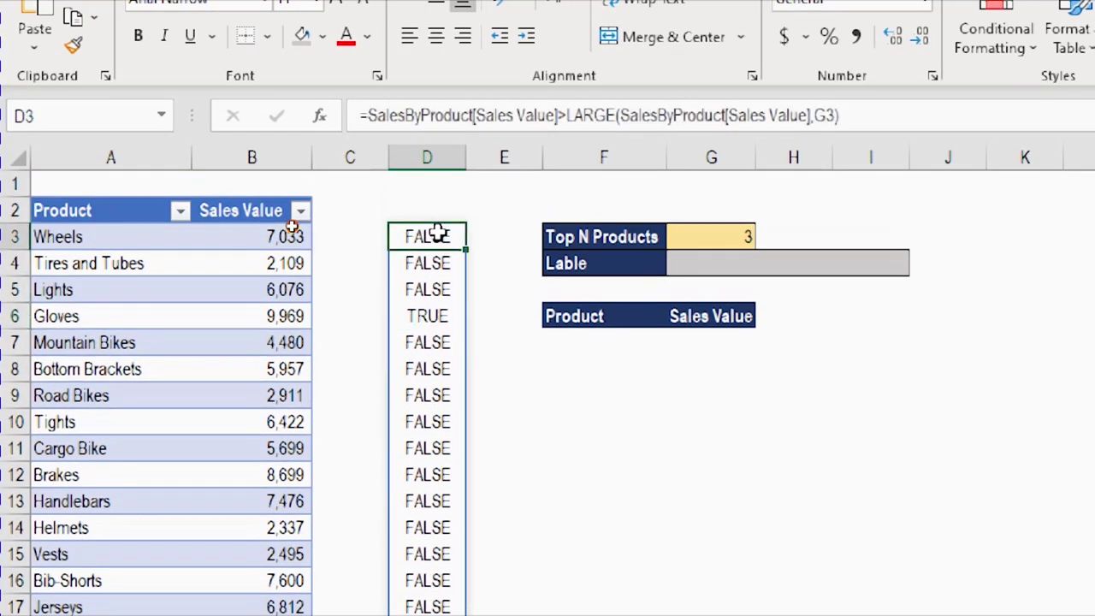
pyautogui.click(566, 116)
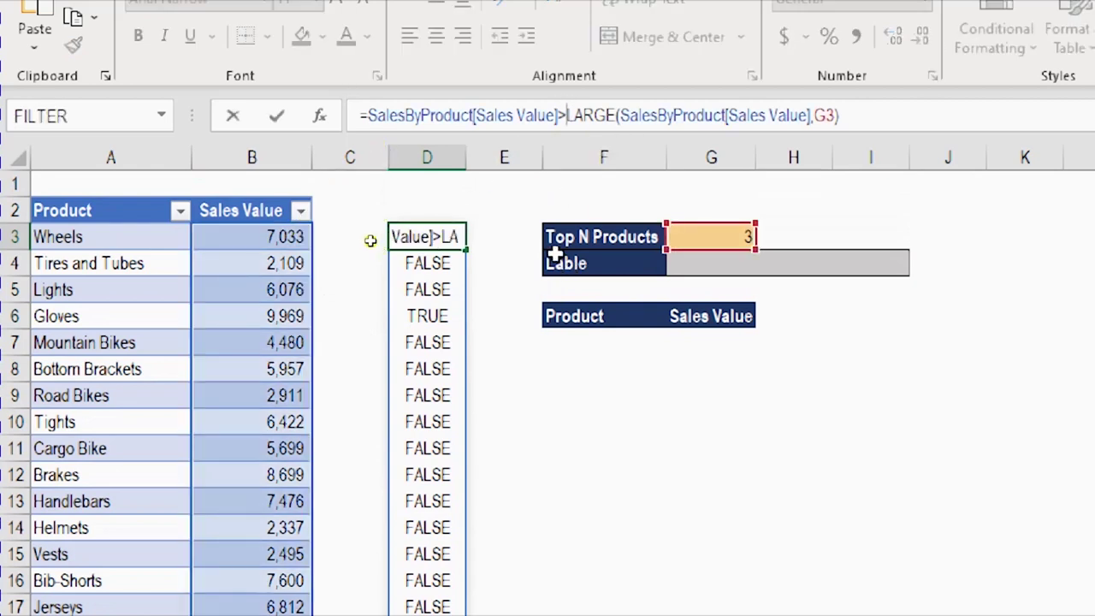
pyautogui.write('=')
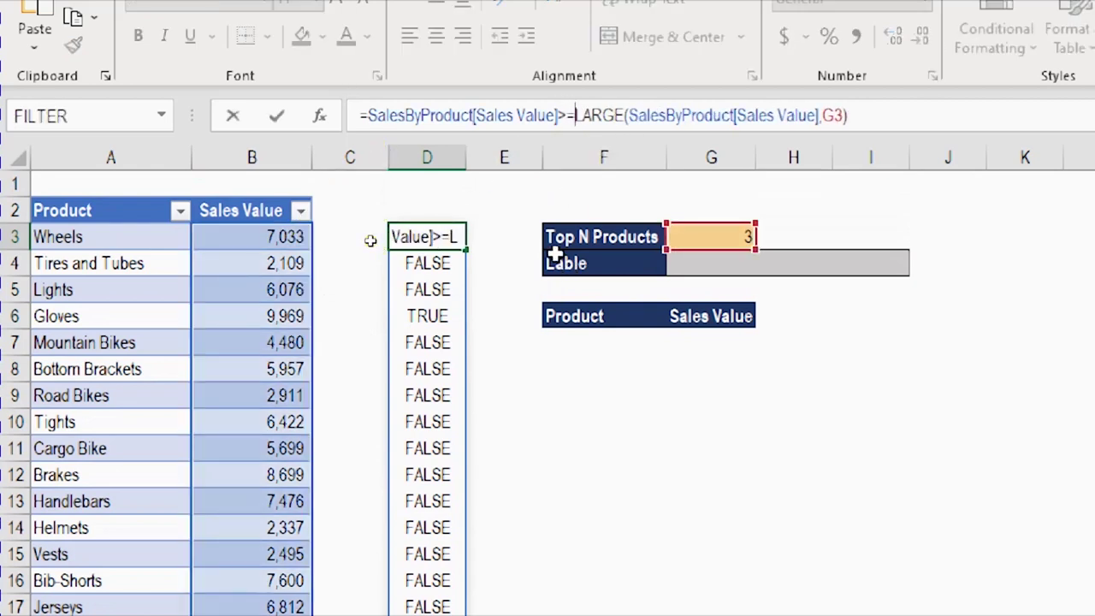
pyautogui.press('Return')
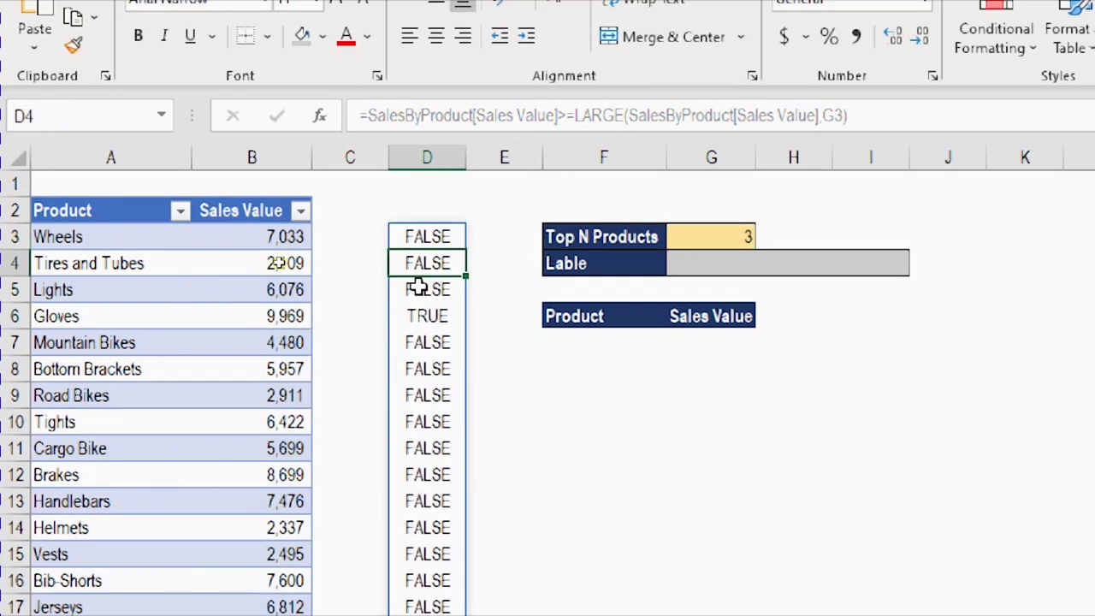
# Examine which rows of the comparison results in column D are flagged TRUE
pyautogui.scroll(-2, 418, 287)
pyautogui.scroll(2, 417, 286)
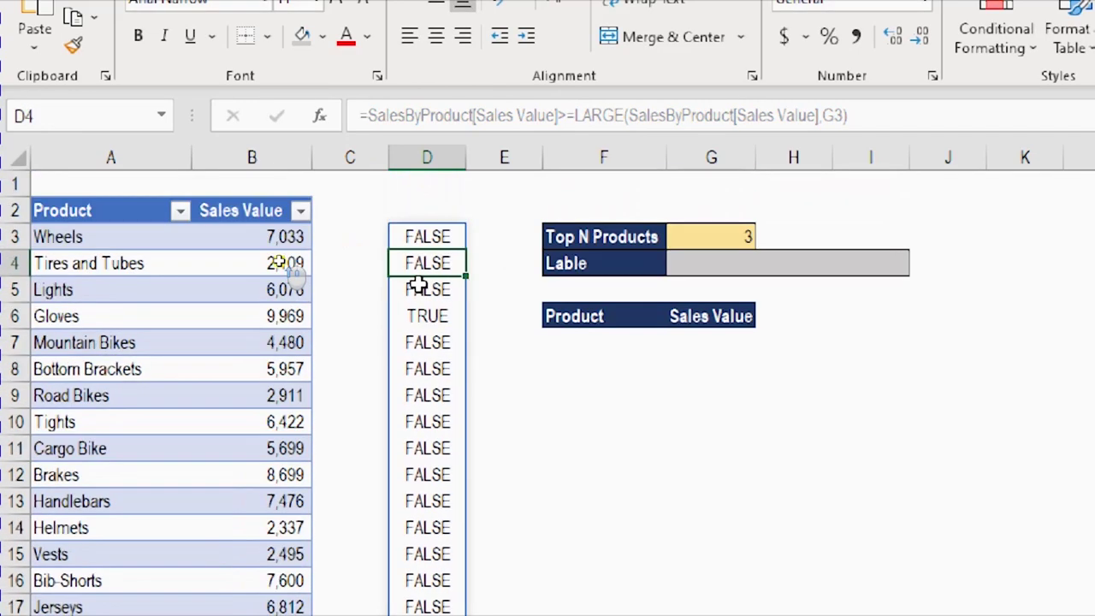
pyautogui.click(433, 314)
pyautogui.scroll(-2, 432, 314)
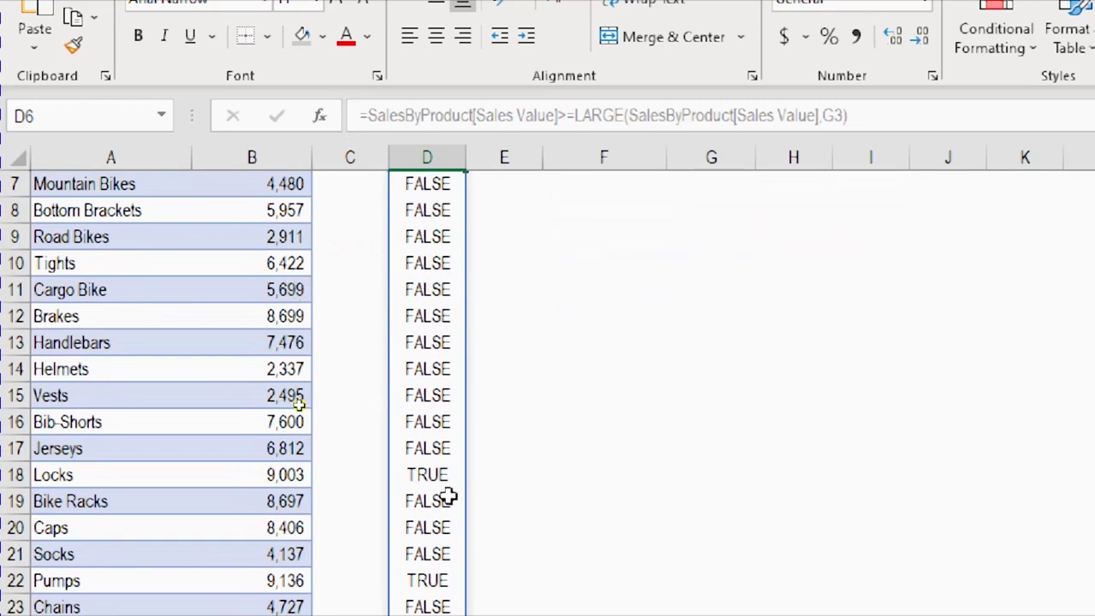
pyautogui.click(427, 475)
pyautogui.scroll(-1, 432, 479)
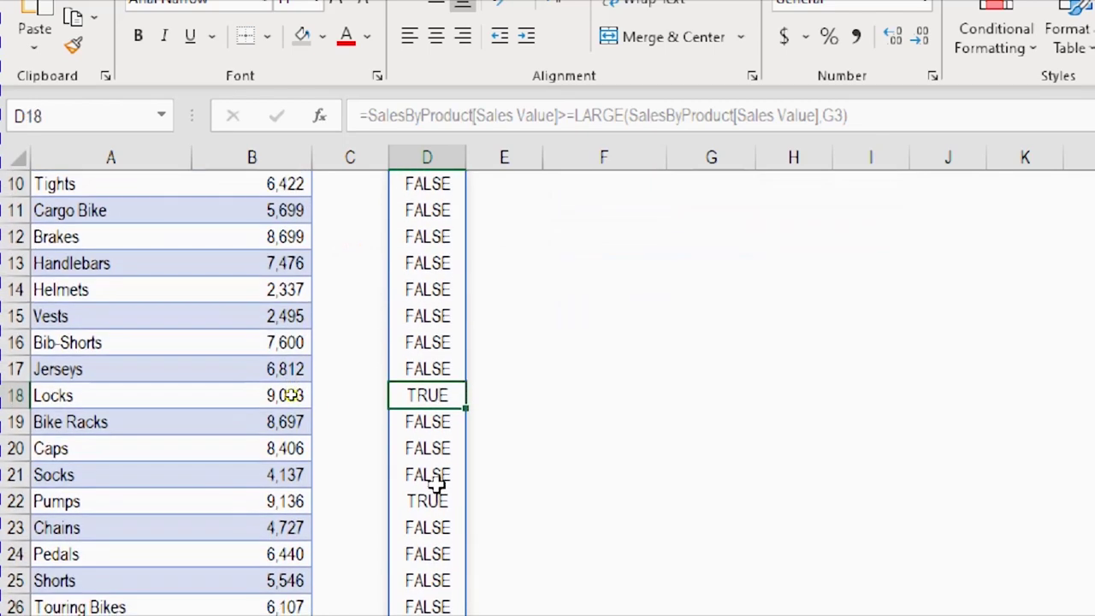
pyautogui.click(430, 496)
pyautogui.scroll(-1, 471, 506)
pyautogui.scroll(3, 473, 506)
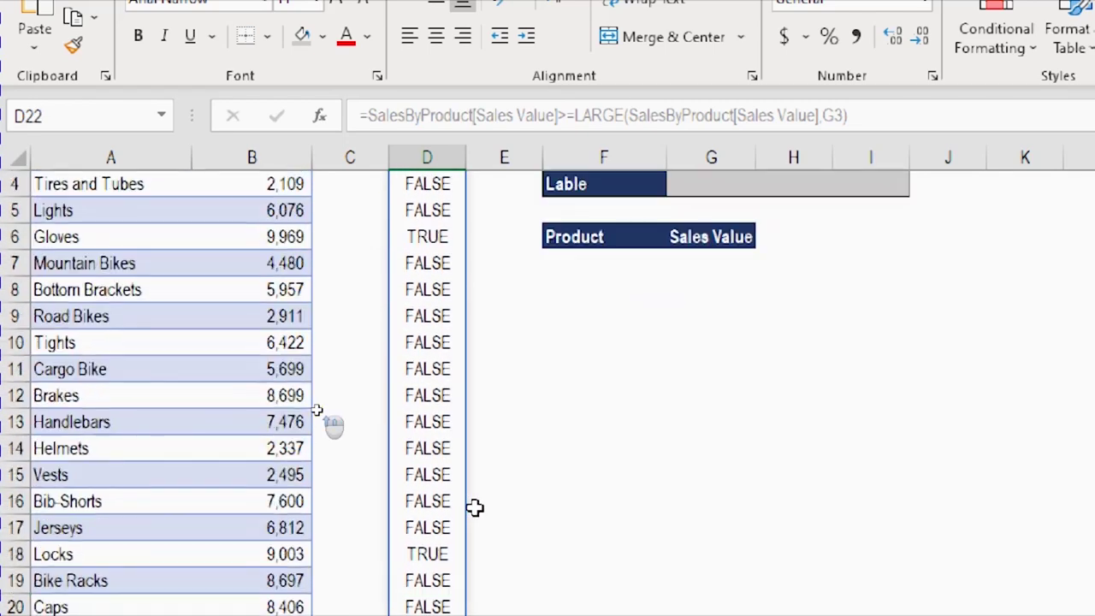
pyautogui.scroll(1, 474, 507)
# Cut the comparison expression out of the D3 formula, without its equals sign, and leave the cell empty
pyautogui.click(419, 239)
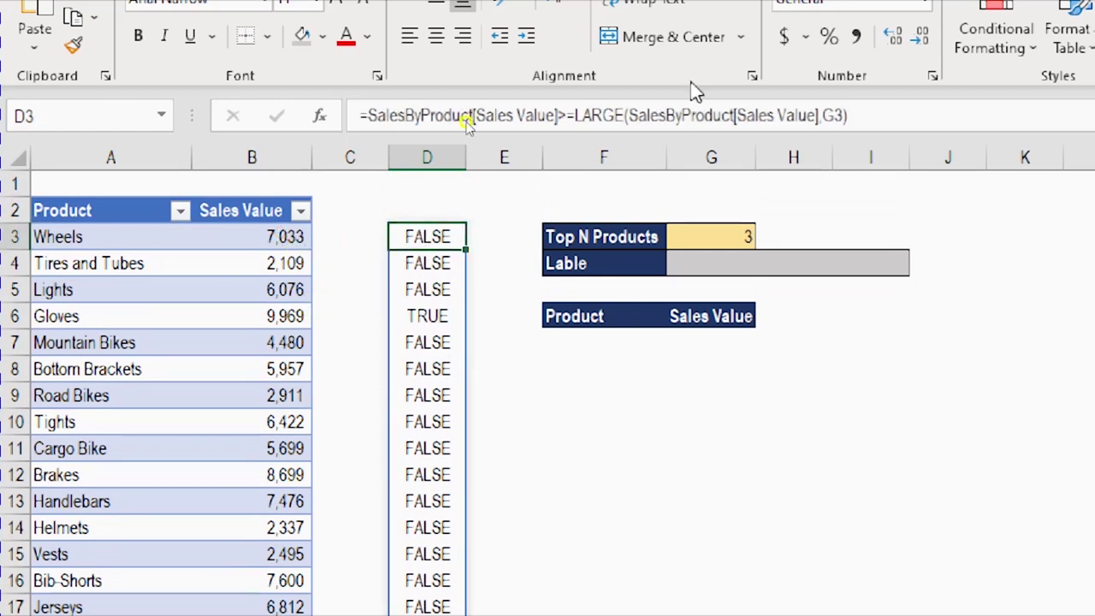
pyautogui.moveTo(905, 115); pyautogui.dragTo(367, 115)
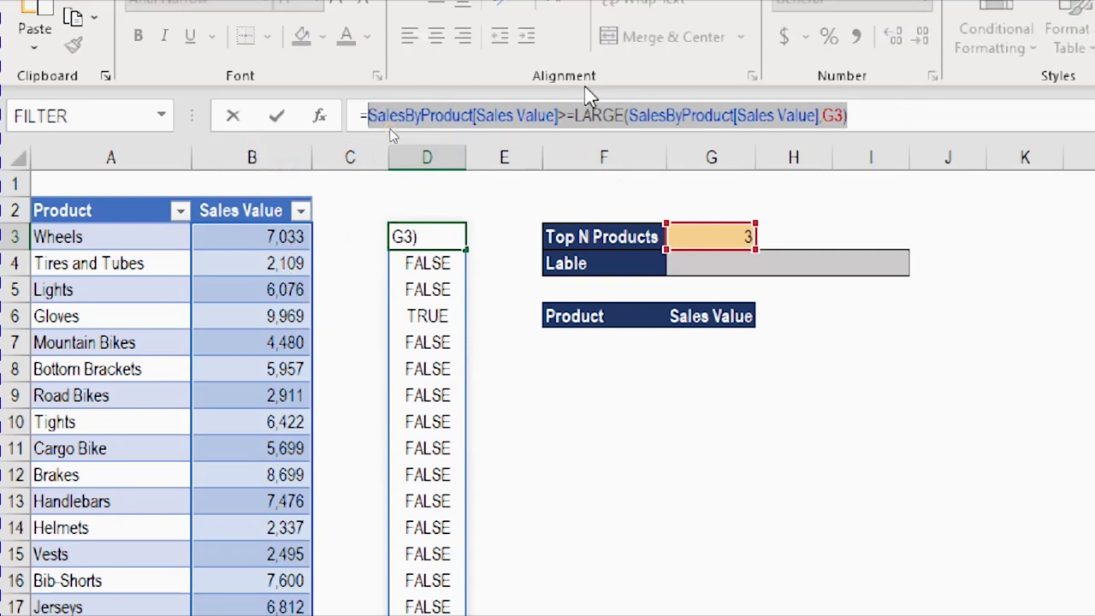
pyautogui.hotkey('ctrl', 'x')
pyautogui.press('BackSpace')
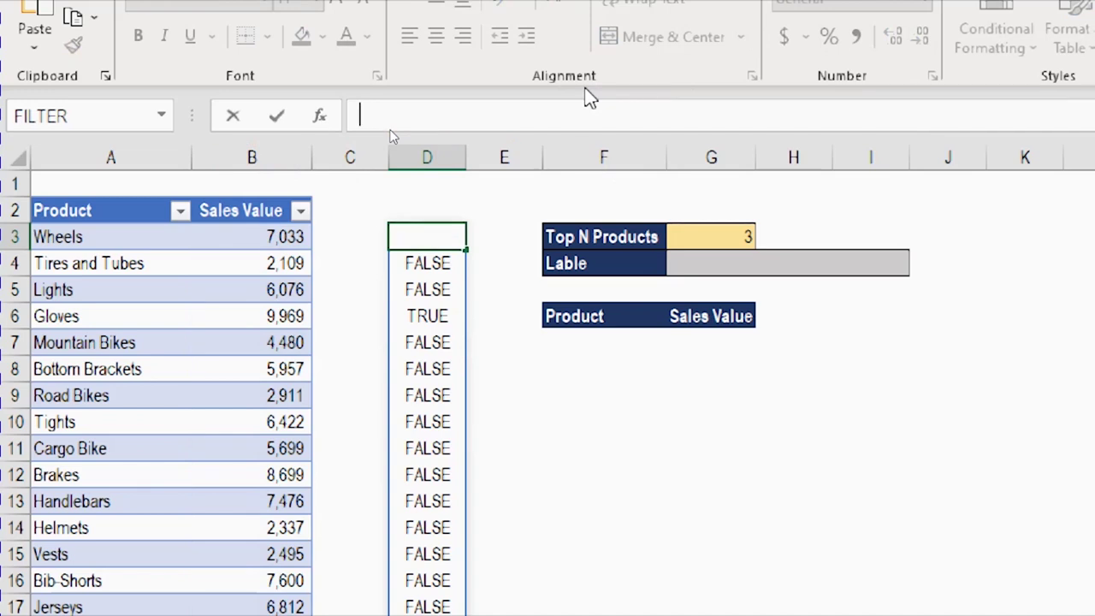
pyautogui.press('Return')
# Enter =FILTER(SalesByProduct,SalesByProduct[Sales Value]>=LARGE(SalesByProduct[Sales Value],G3)) in F7, reusing the cut comparison expression as the include argument
pyautogui.click(633, 349)
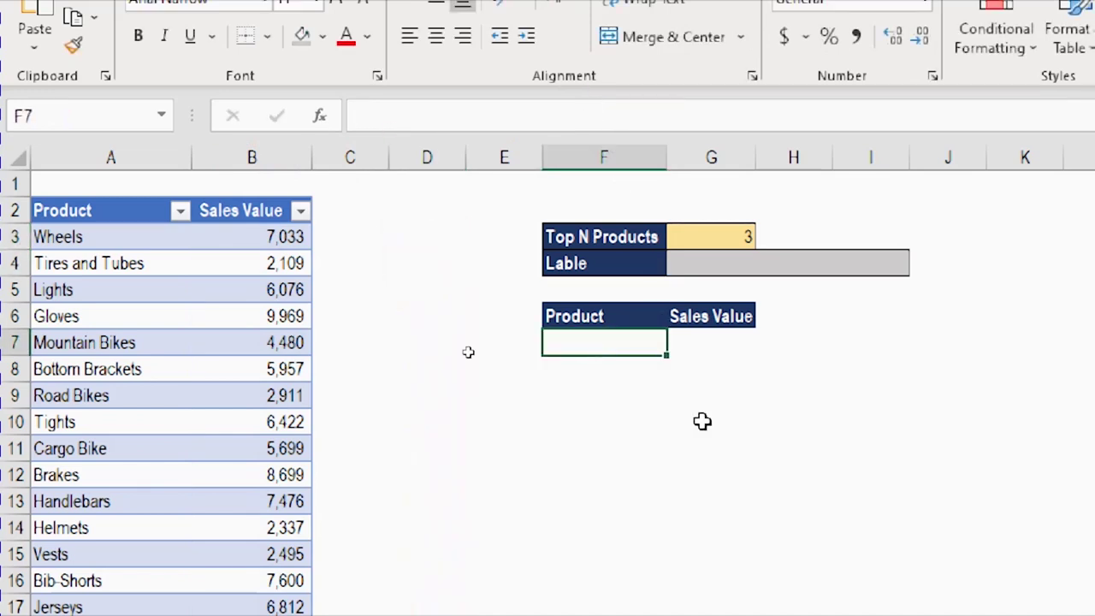
pyautogui.write('=fil')
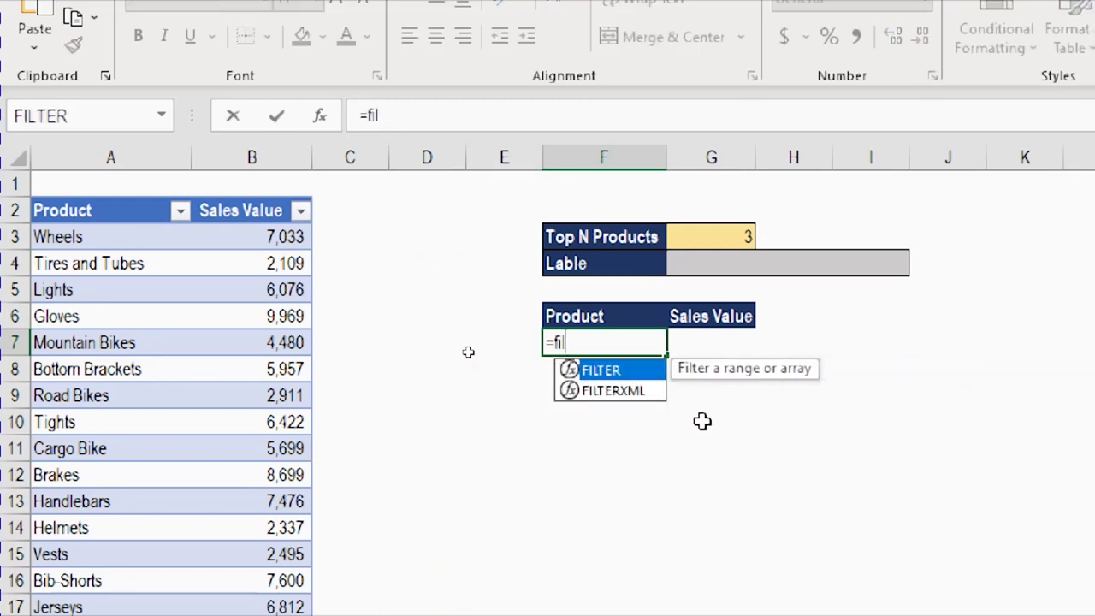
pyautogui.press('Tab')
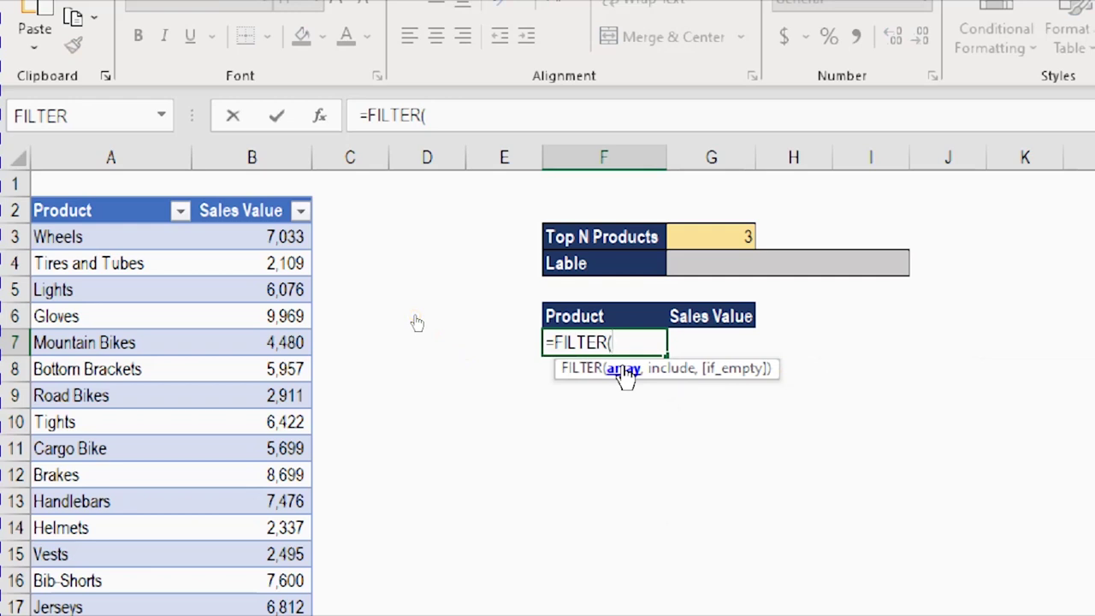
pyautogui.click(20, 189)
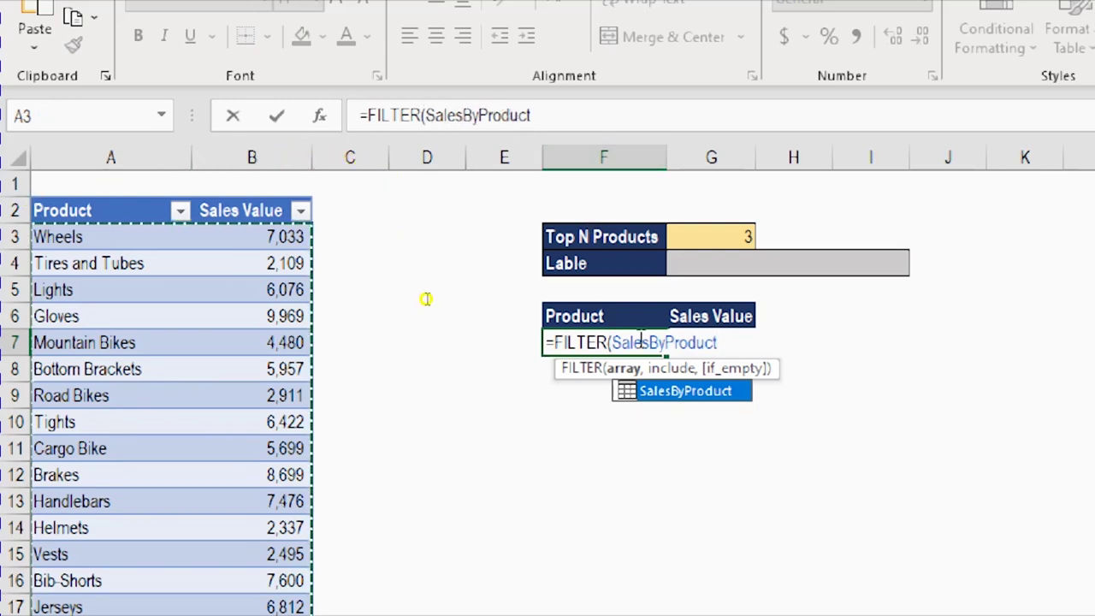
pyautogui.click(564, 108)
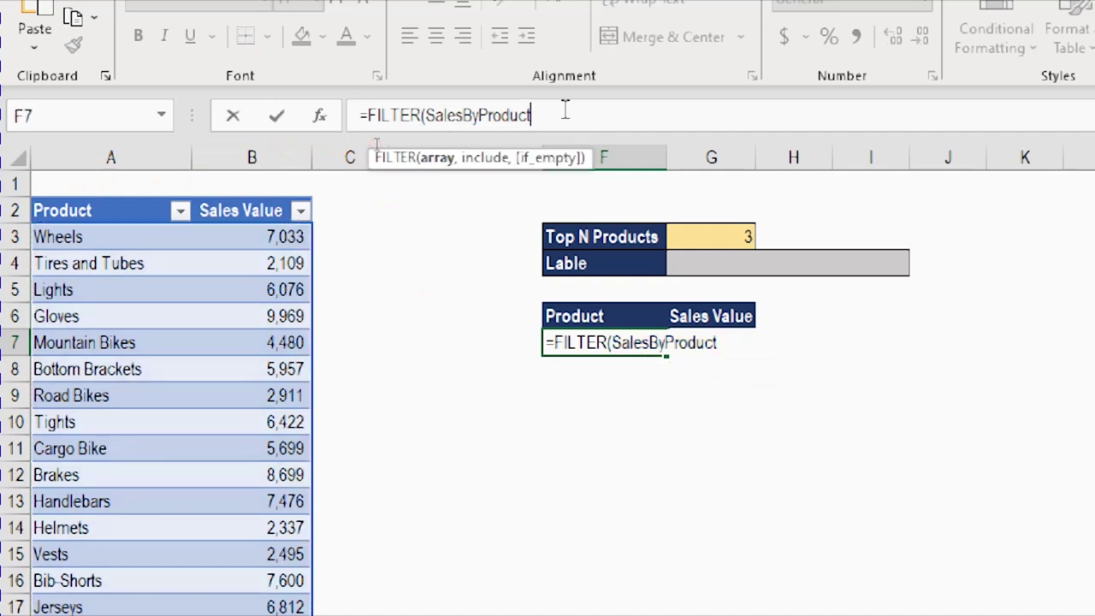
pyautogui.write(',')
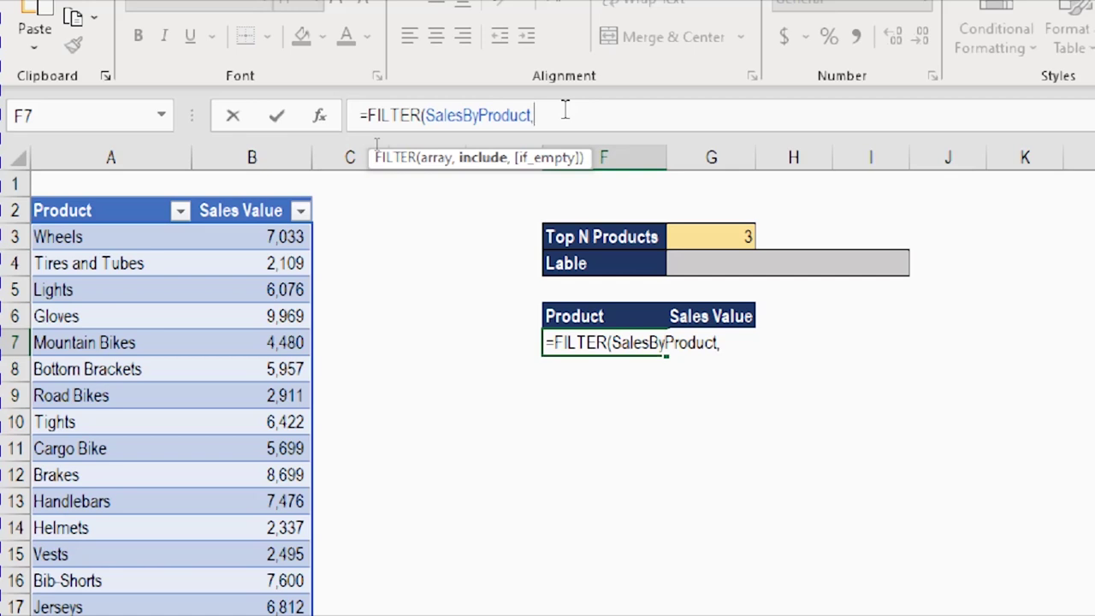
pyautogui.hotkey('ctrl', 'v')
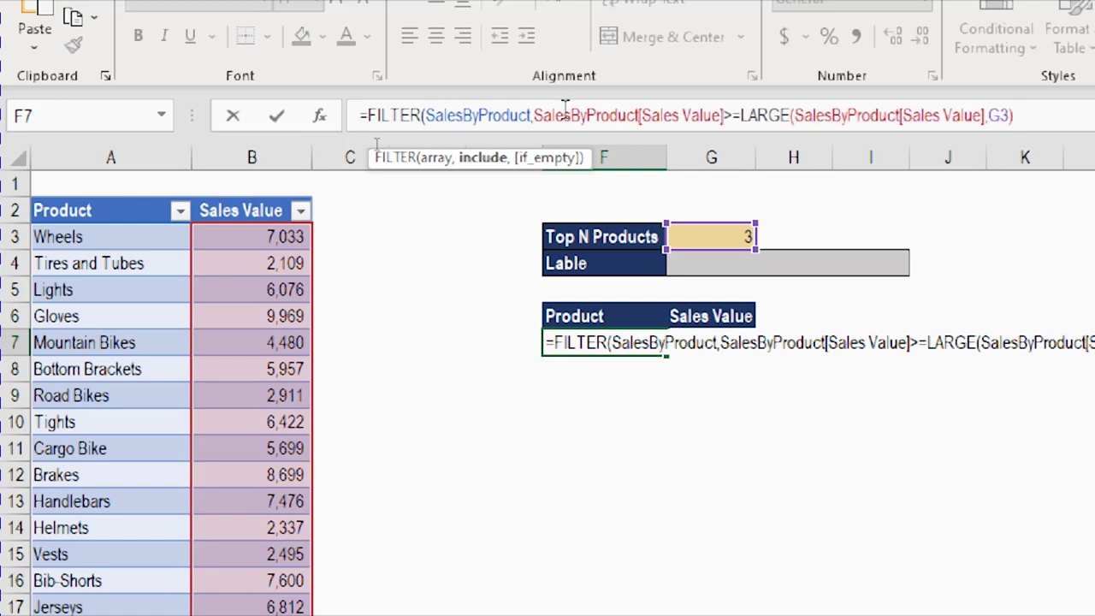
pyautogui.write(')')
pyautogui.press('Return')
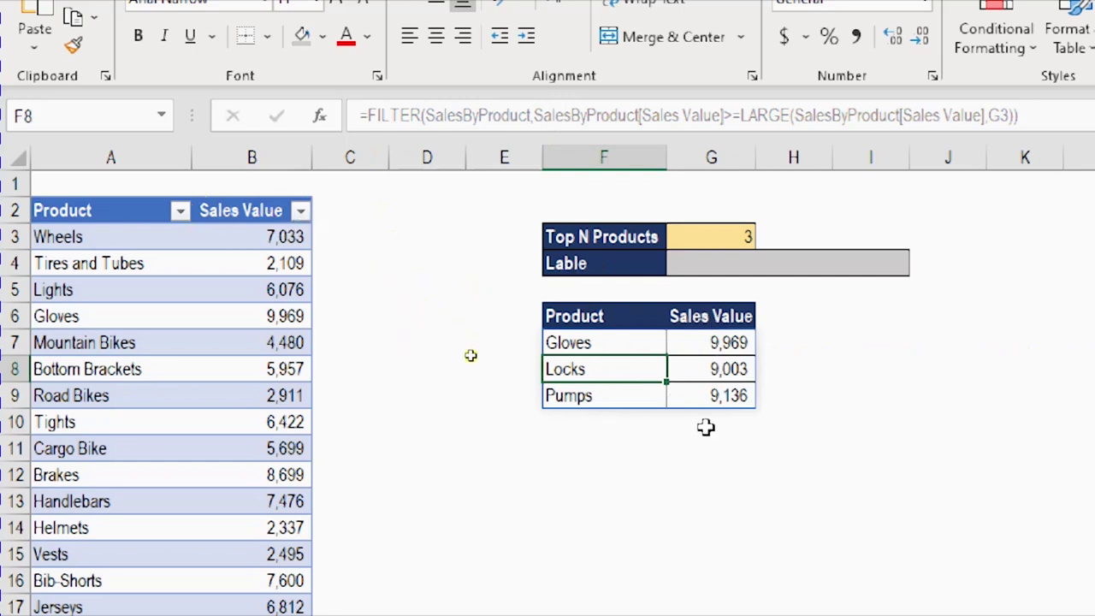
# Wrap the F7 FILTER formula in SORT with sort index 2 and sort order -1, ordering the products by descending sales value
pyautogui.click(605, 342)
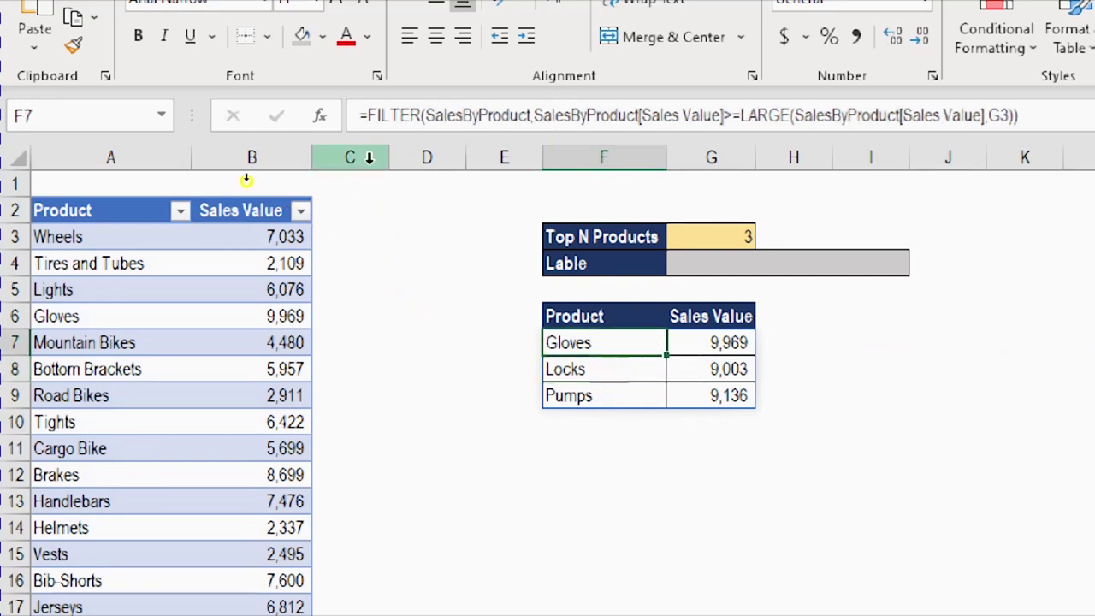
pyautogui.click(369, 115)
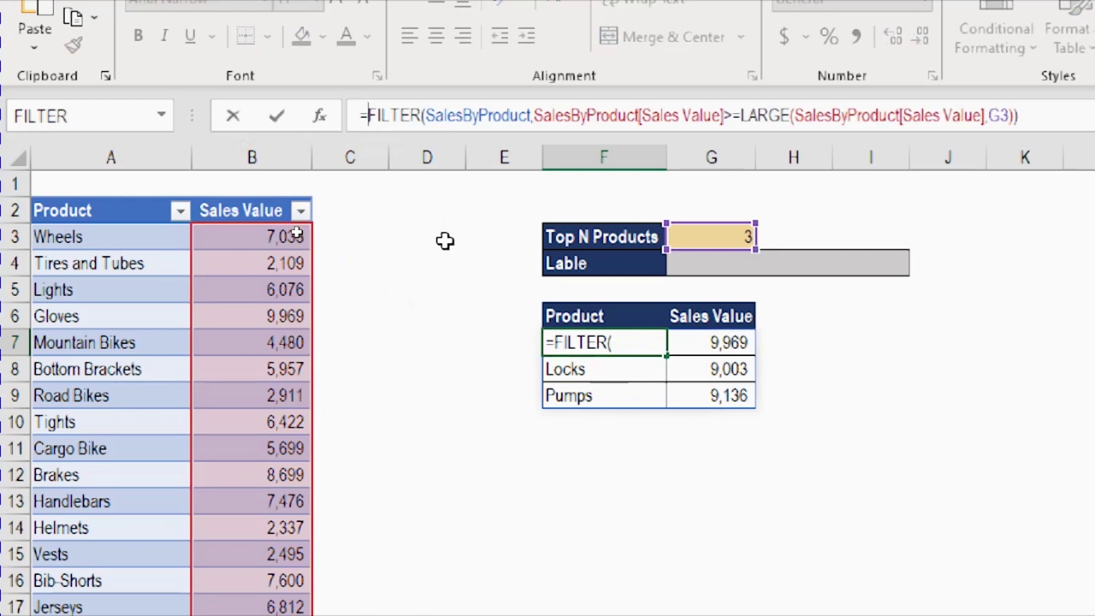
pyautogui.write('so')
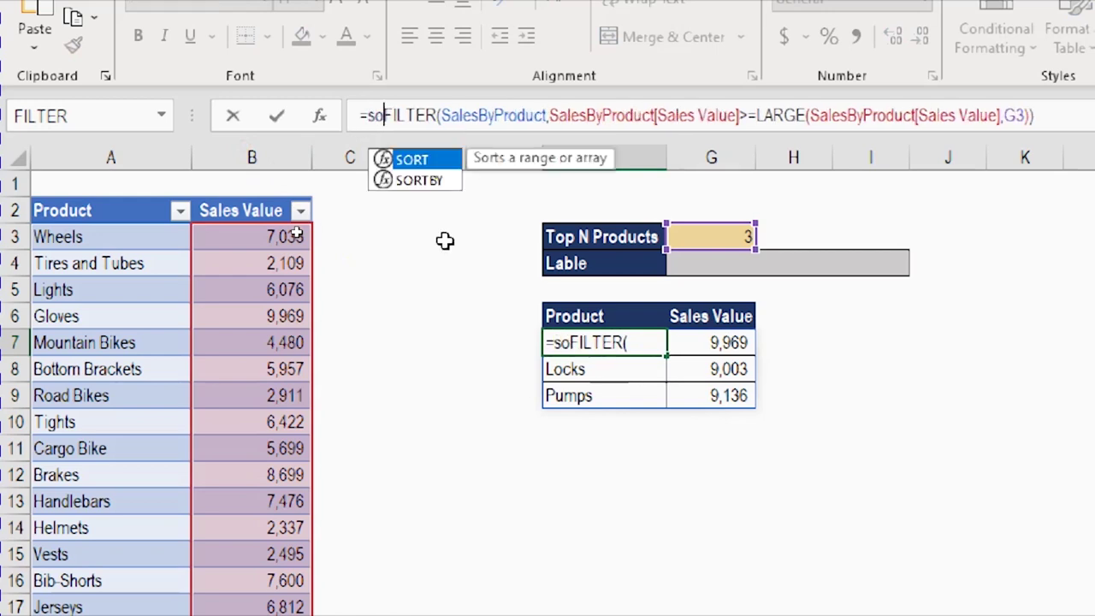
pyautogui.press('Tab')
pyautogui.click(429, 160)
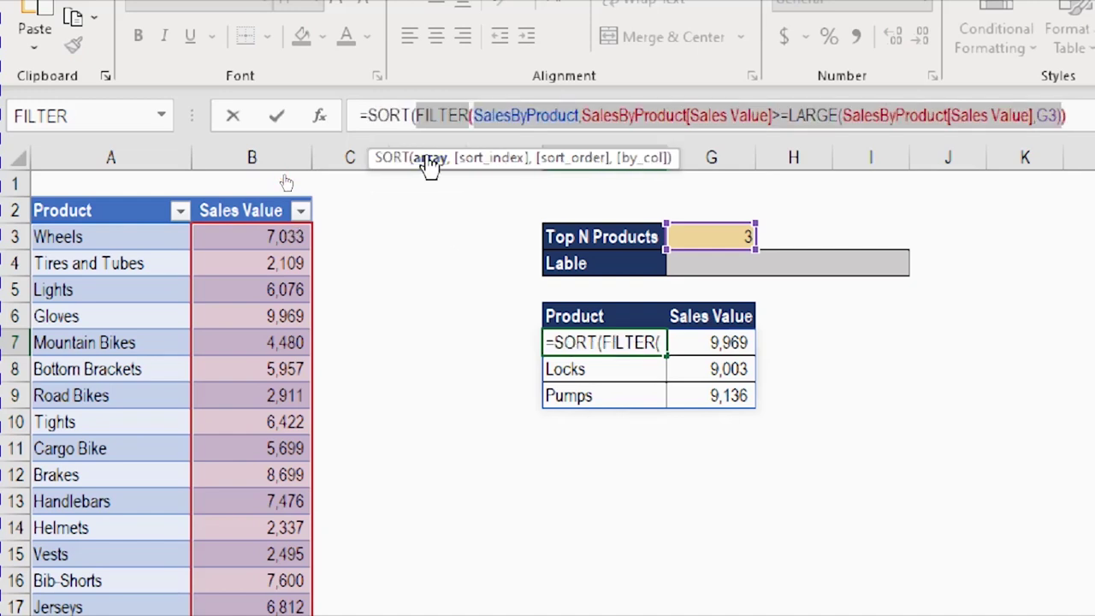
pyautogui.press('End')
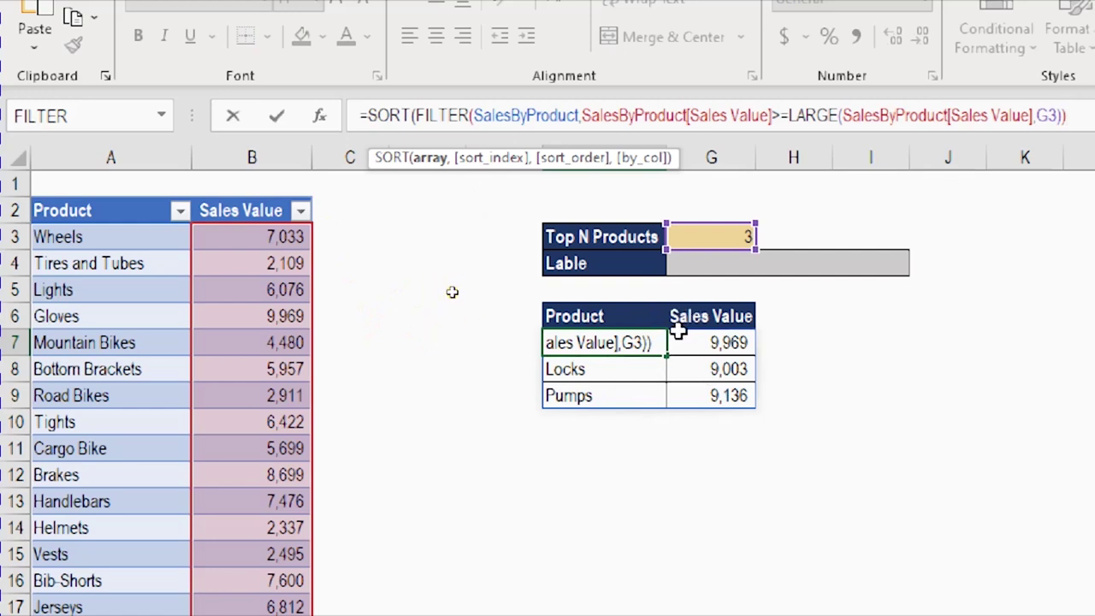
pyautogui.write(',')
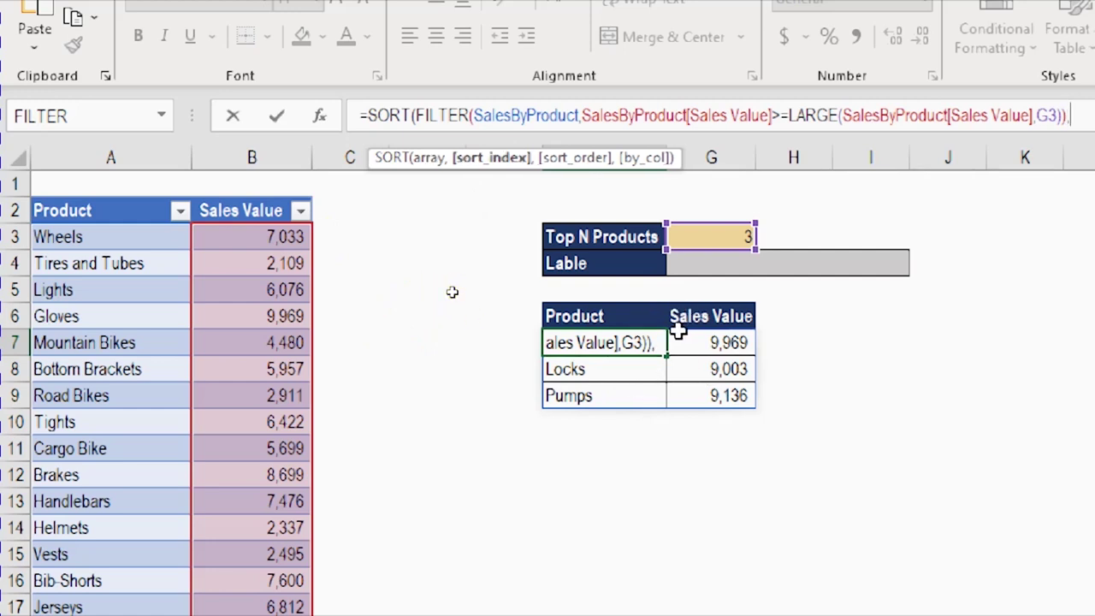
pyautogui.write('2,')
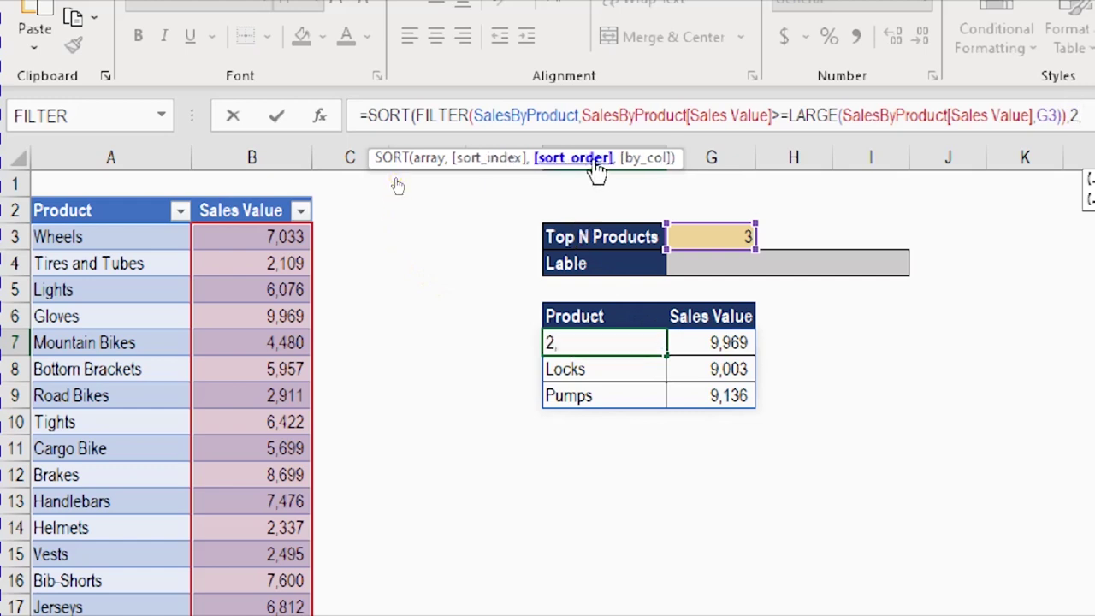
pyautogui.write('-1')
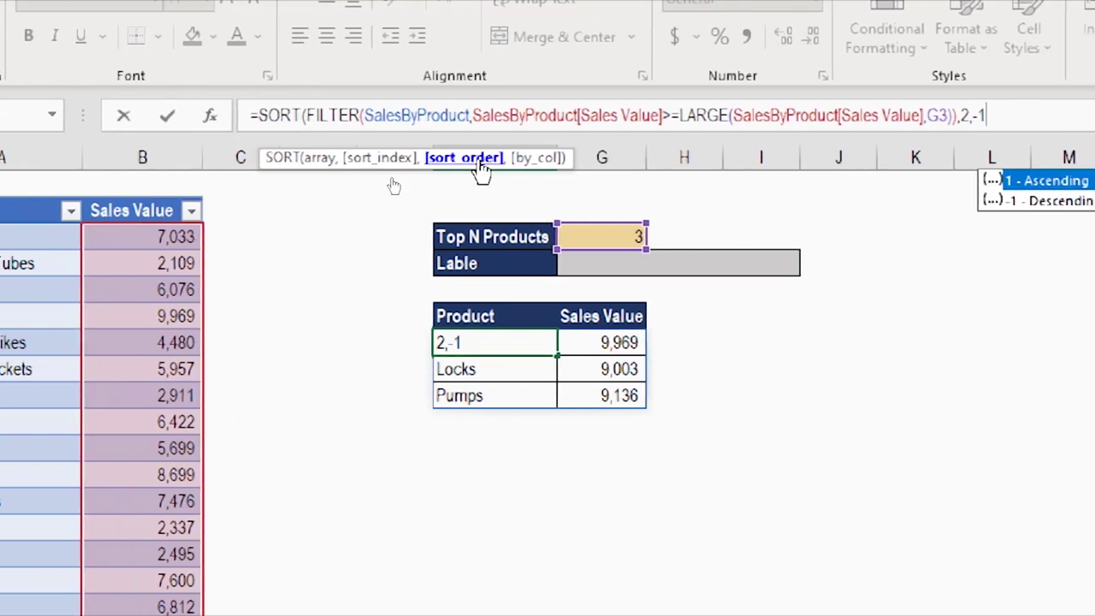
pyautogui.write(')')
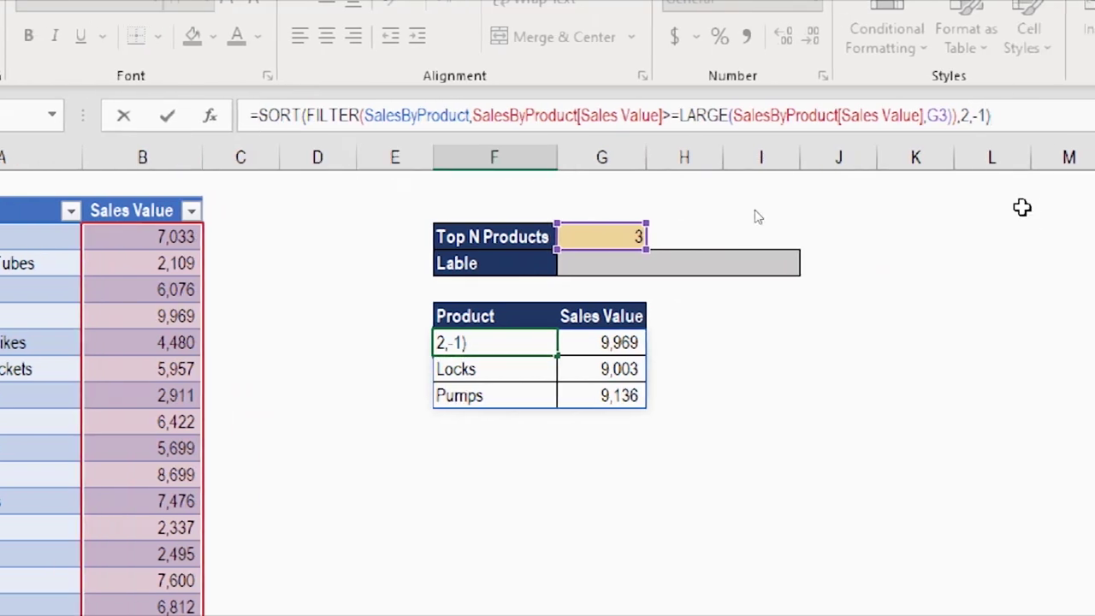
pyautogui.press('Return')
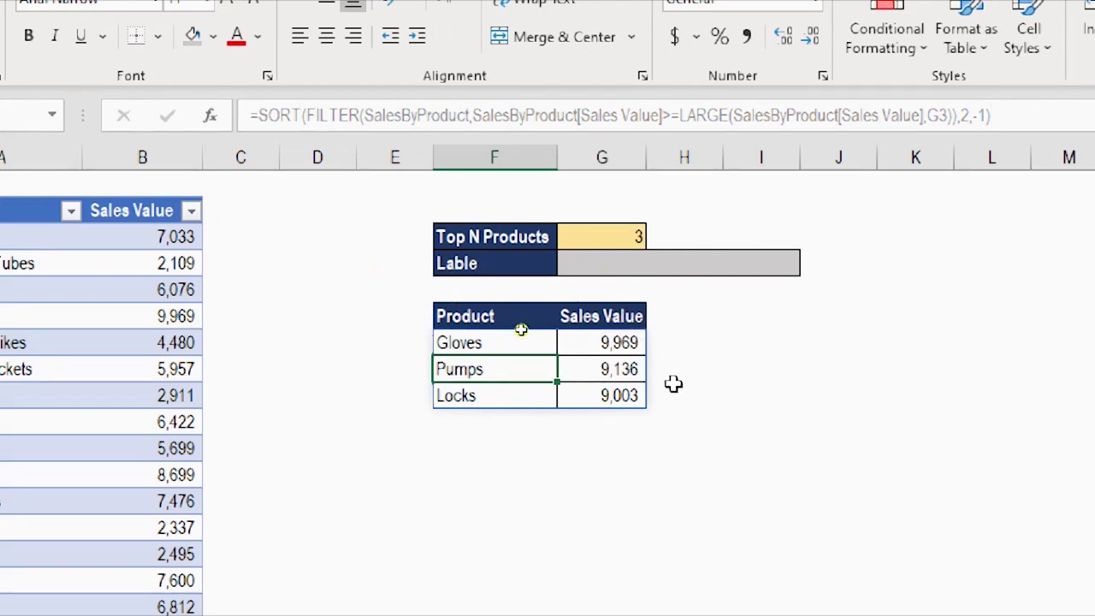
# Insert a default column chart of the sorted product report and place it beside the report table, clear of the Top N and label cells
pyautogui.click(608, 342)
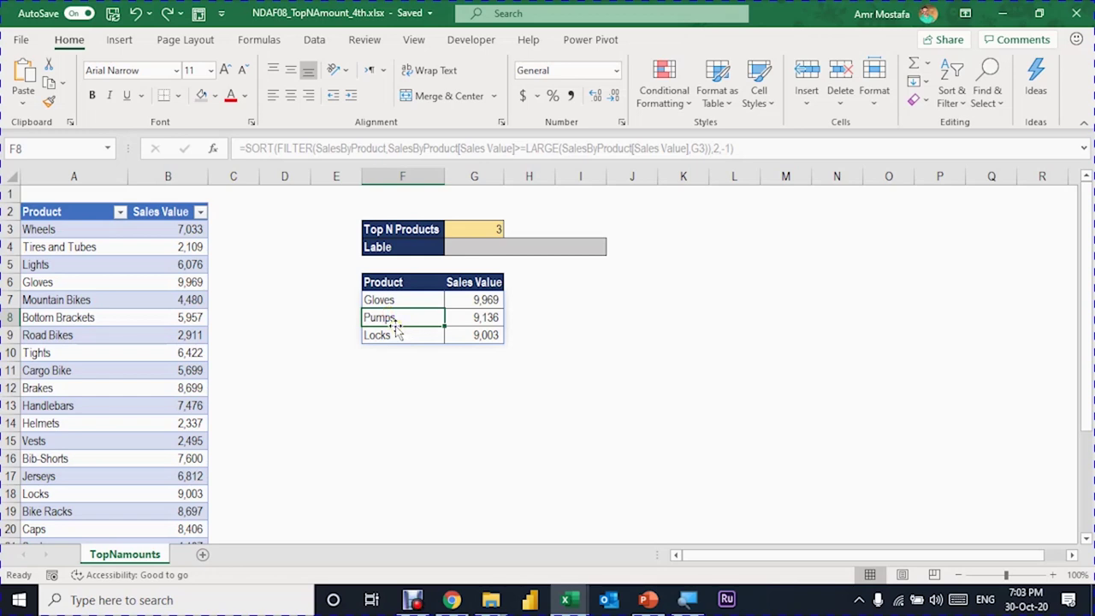
pyautogui.hotkey('alt', 'F1')
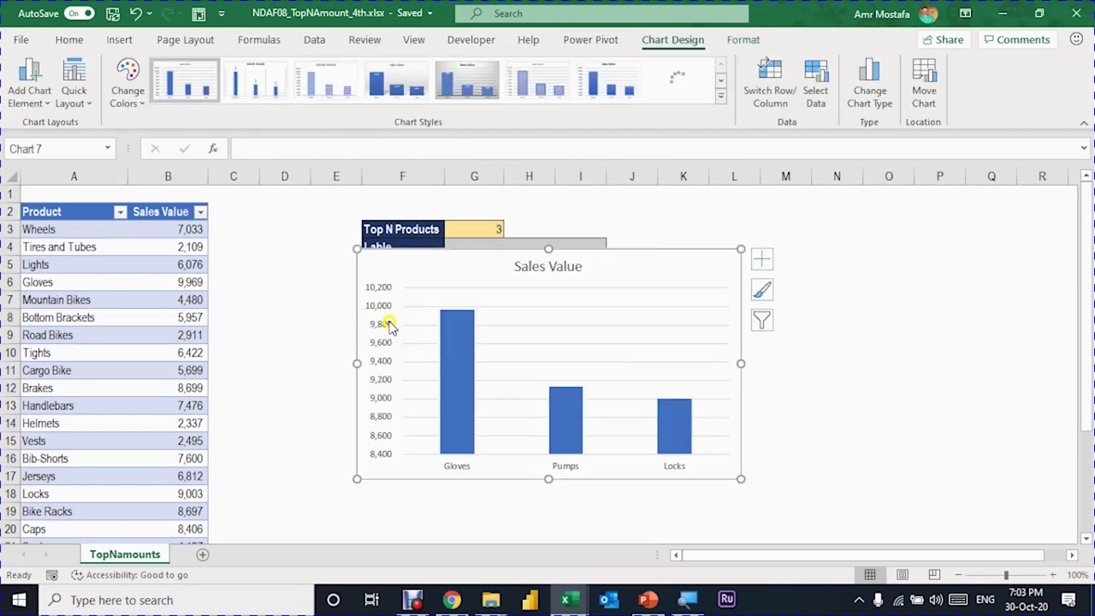
pyautogui.moveTo(419, 252); pyautogui.dragTo(590, 271)
pyautogui.click(674, 326)
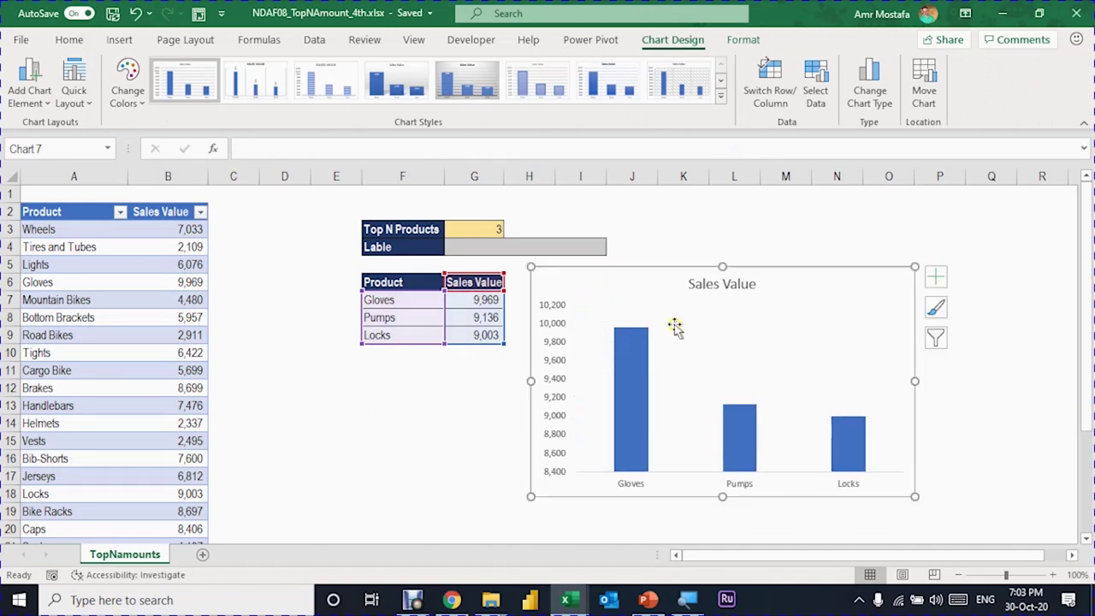
# Delete the vertical axis of the Sales Value chart and add data labels to its columns
pyautogui.click(548, 327)
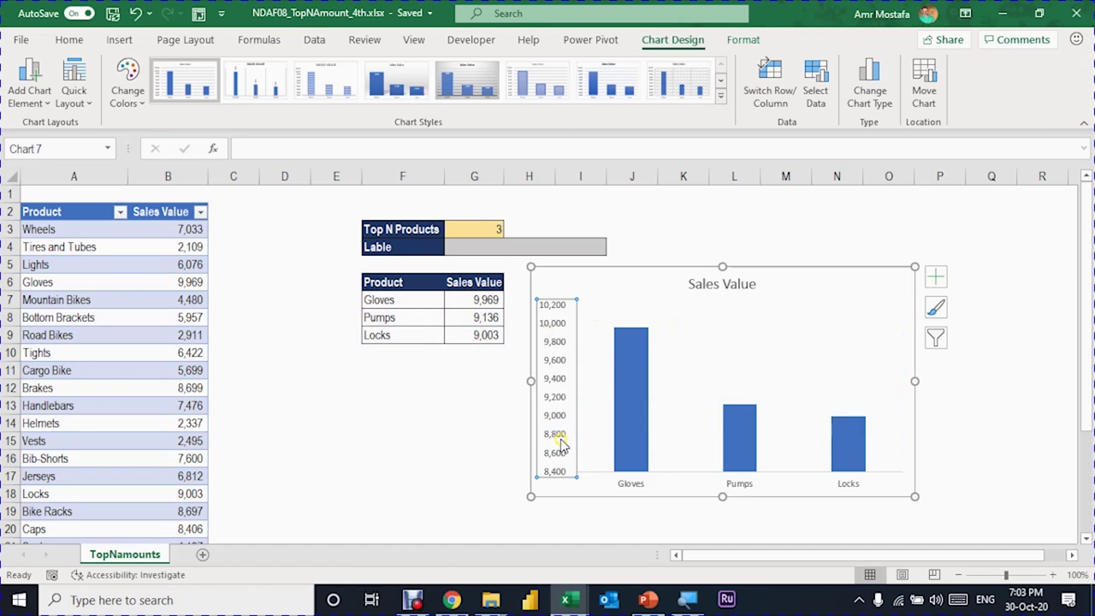
pyautogui.press('Delete')
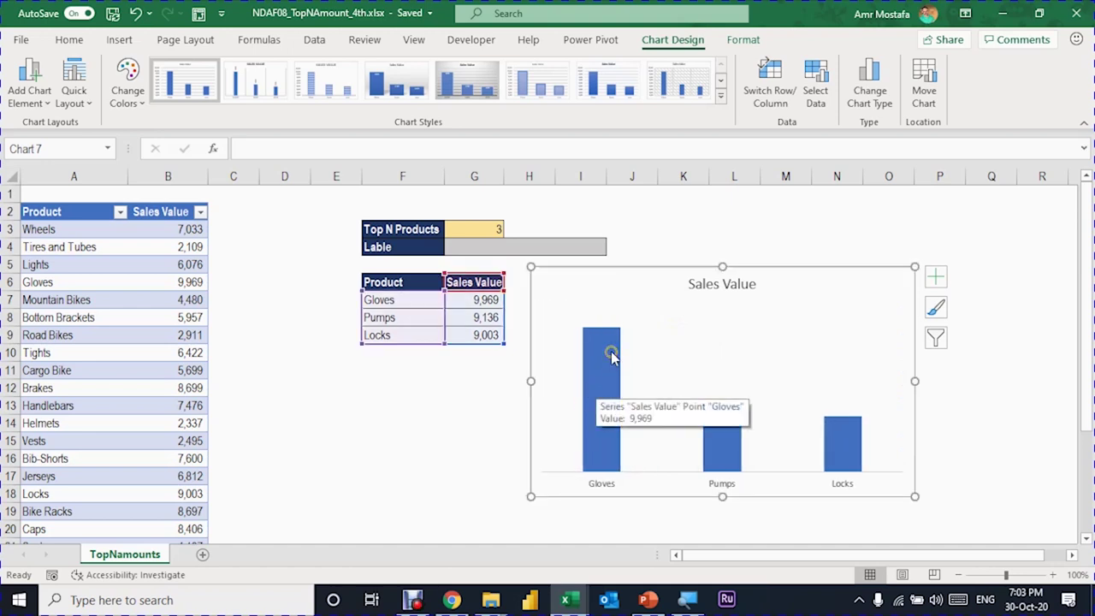
pyautogui.click(936, 275)
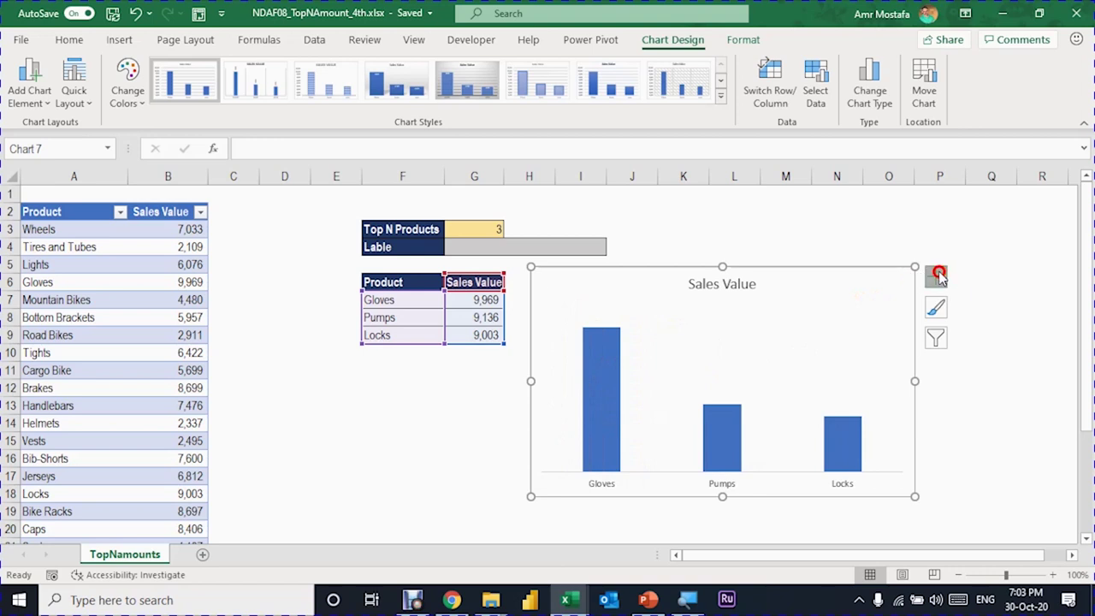
pyautogui.click(973, 345)
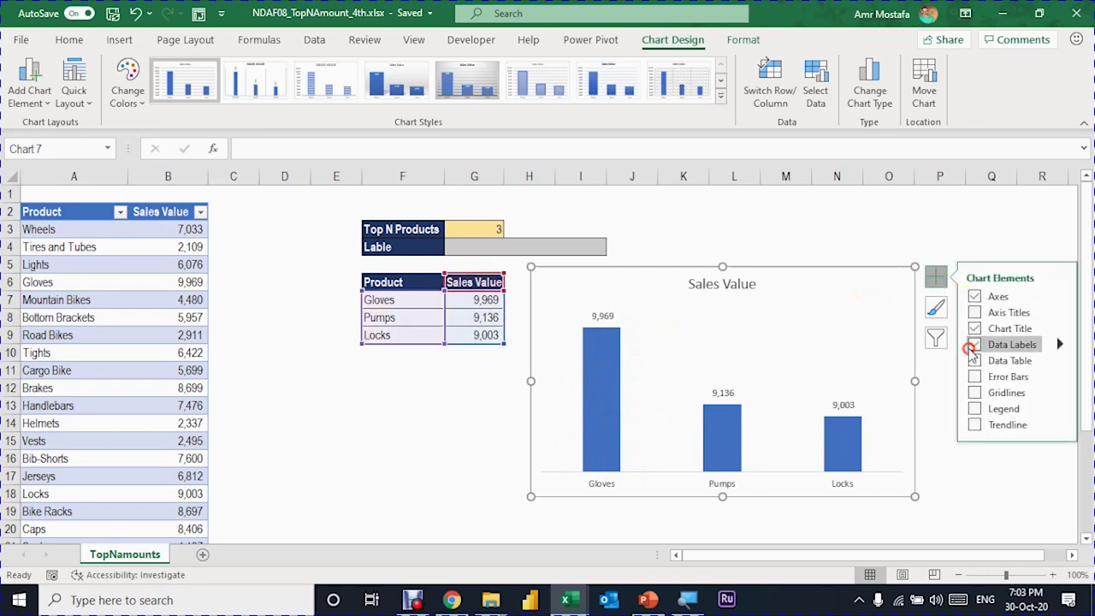
pyautogui.press('Escape')
pyautogui.press('Escape')
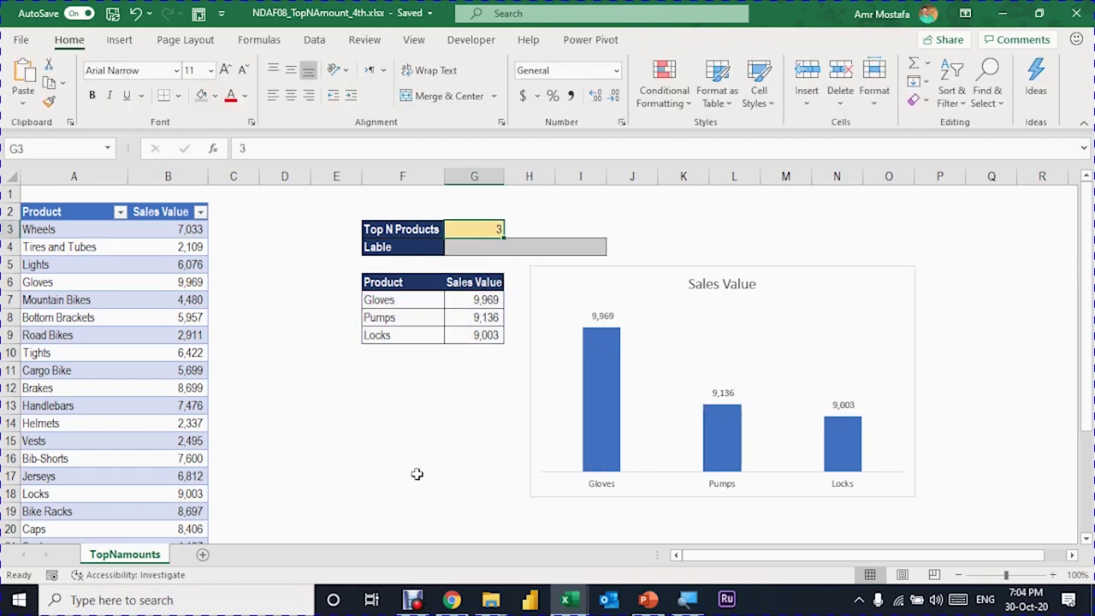
# Set the Top N Products value in G3 to 5 and inspect which range the chart's data series uses
pyautogui.write('5')
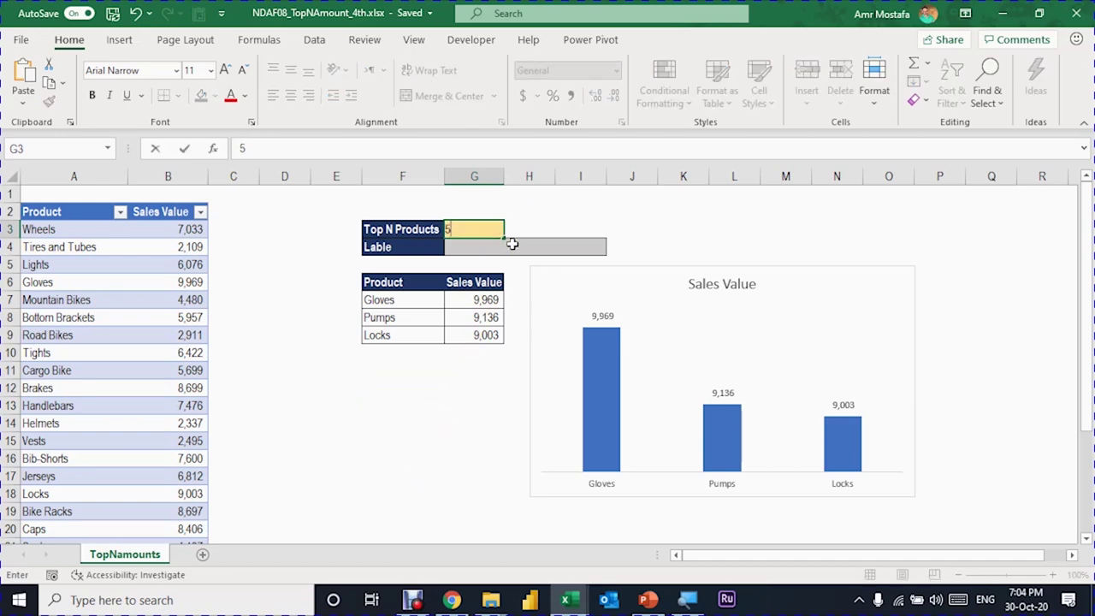
pyautogui.press('Return')
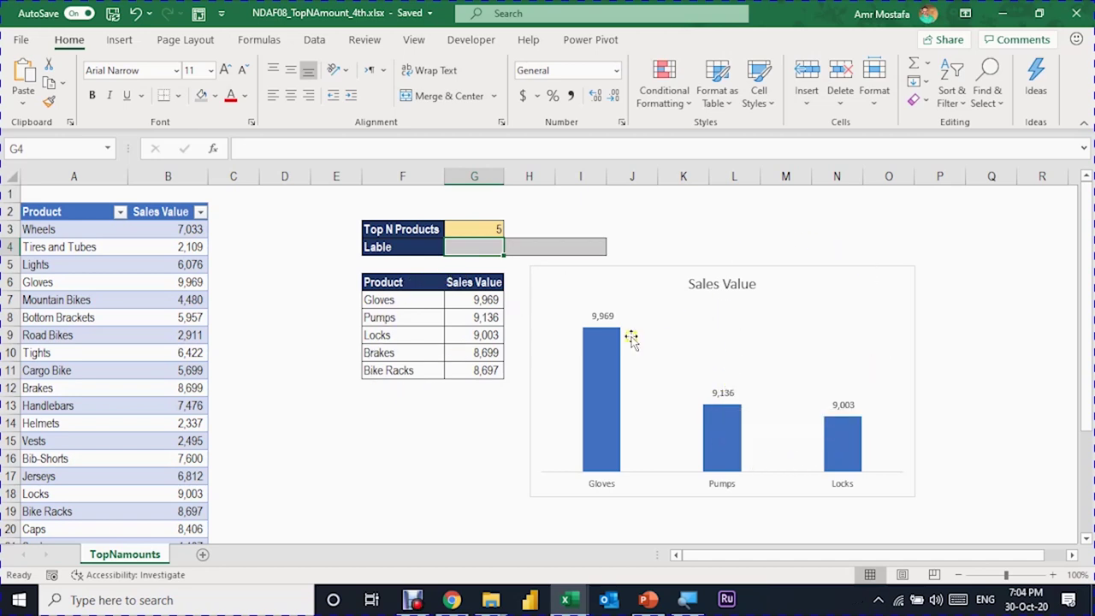
pyautogui.click(610, 357)
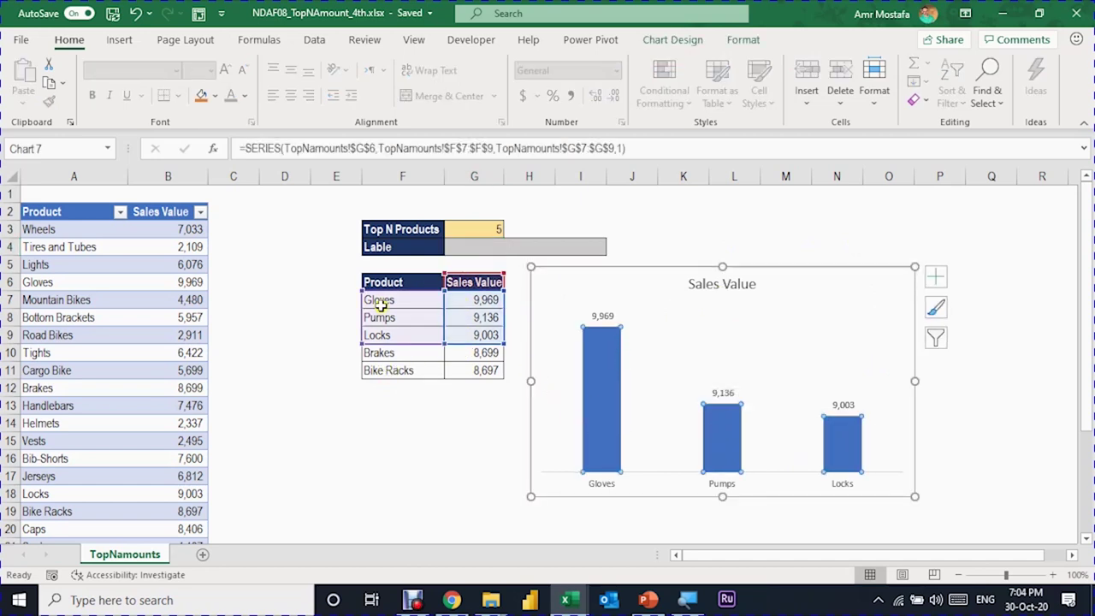
# Set the Top N Products value in G3 to 2
pyautogui.click(494, 228)
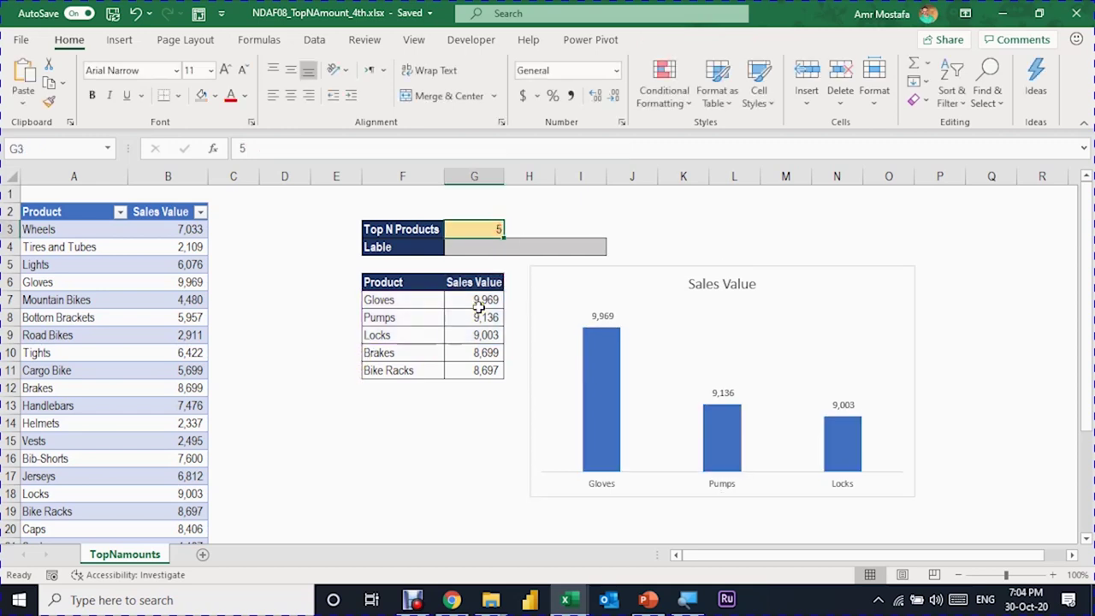
pyautogui.write('2')
pyautogui.press('Return')
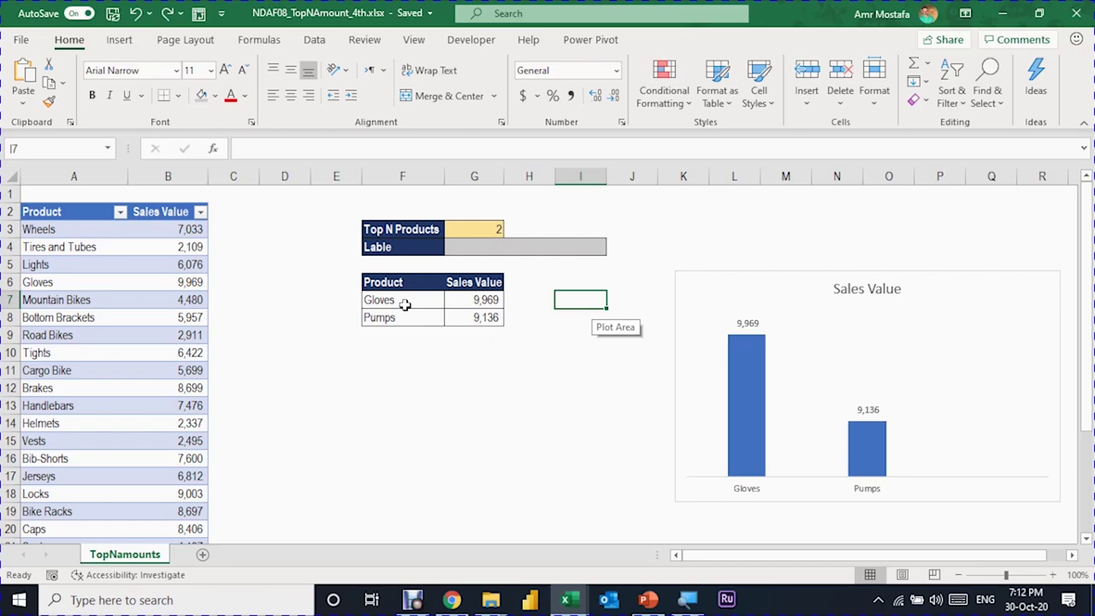
# Enter =F7# in I7 to reference the whole spilled product report
pyautogui.write('=')
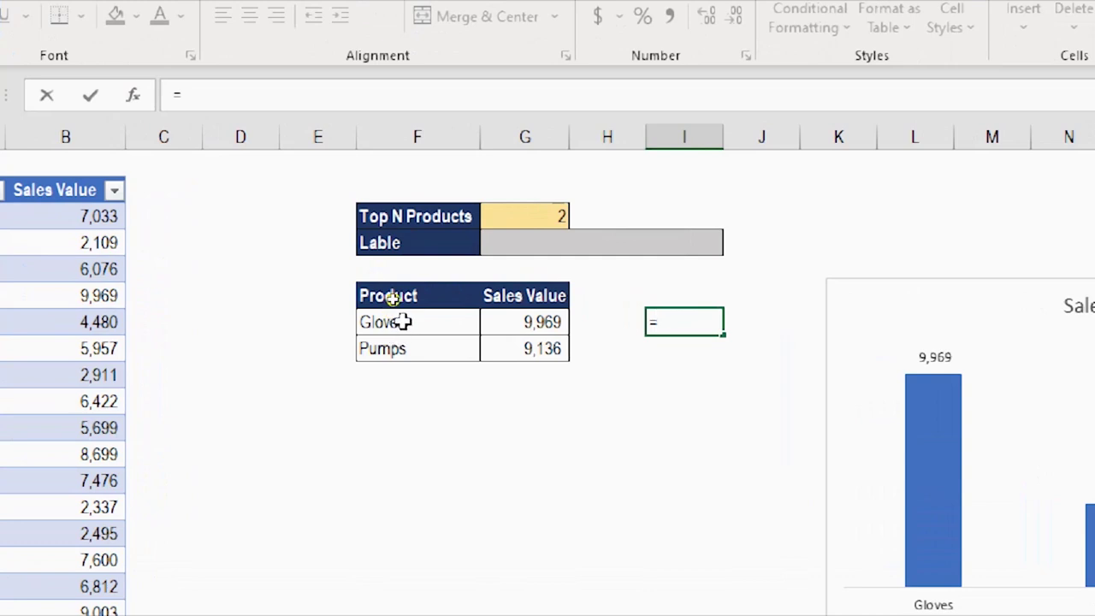
pyautogui.click(400, 322)
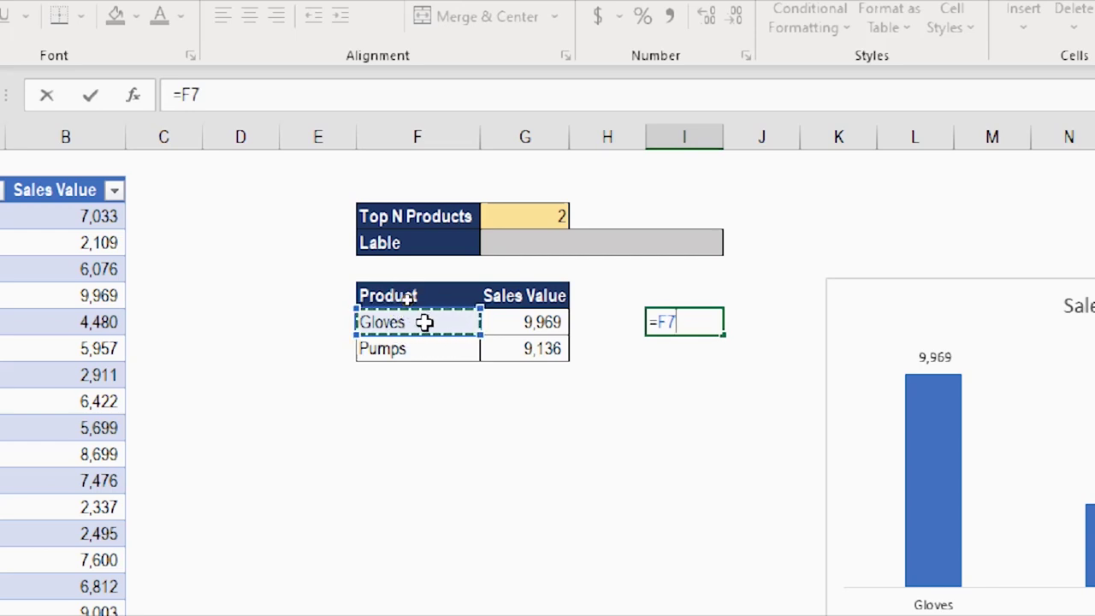
pyautogui.write('#')
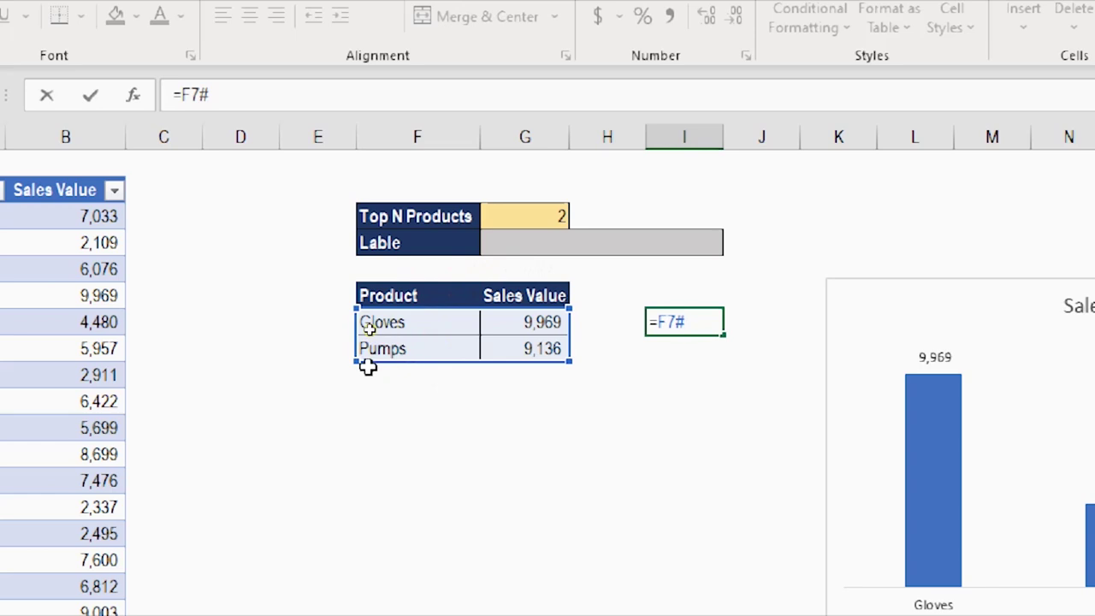
pyautogui.press('Return')
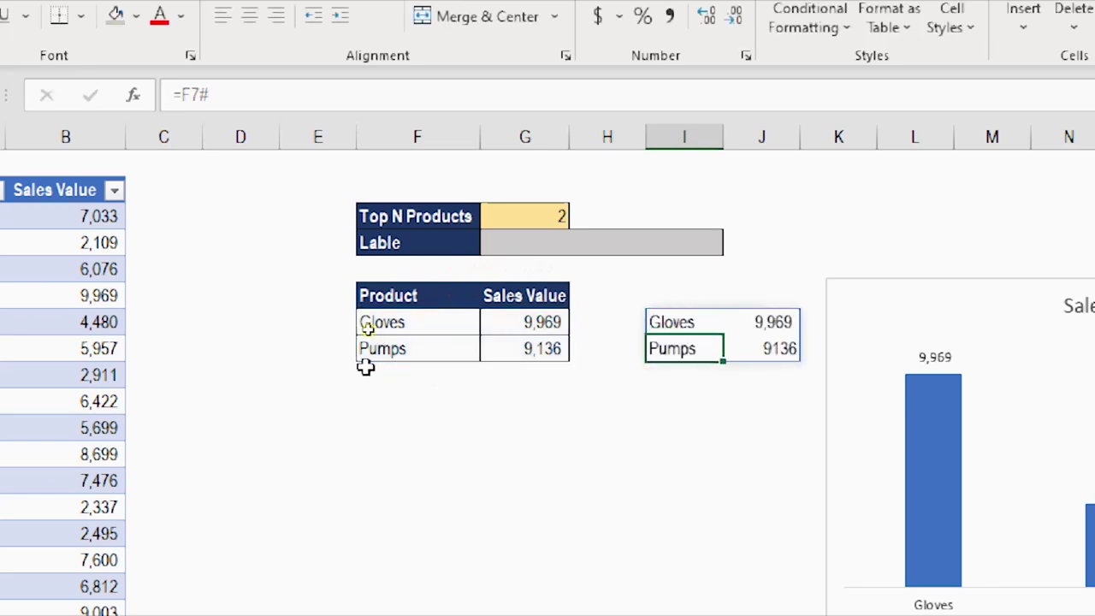
# Set the Top N Products value in G3 to 3 and inspect the spilled report reference in I7
pyautogui.press('Up')
pyautogui.press('Up')
pyautogui.press('Left')
pyautogui.press('Left')
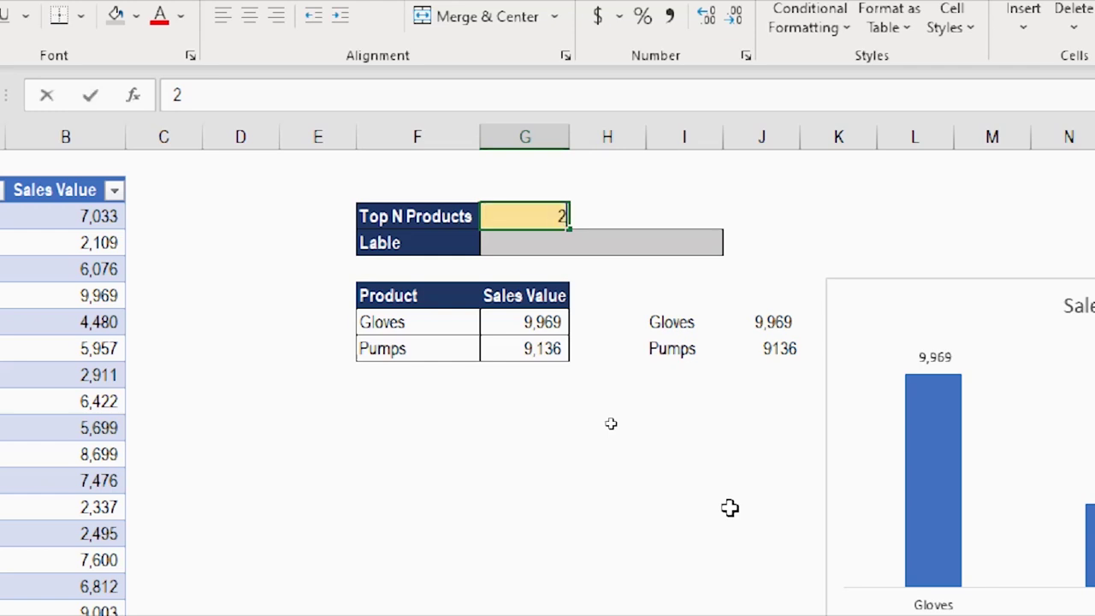
pyautogui.write('3')
pyautogui.press('Return')
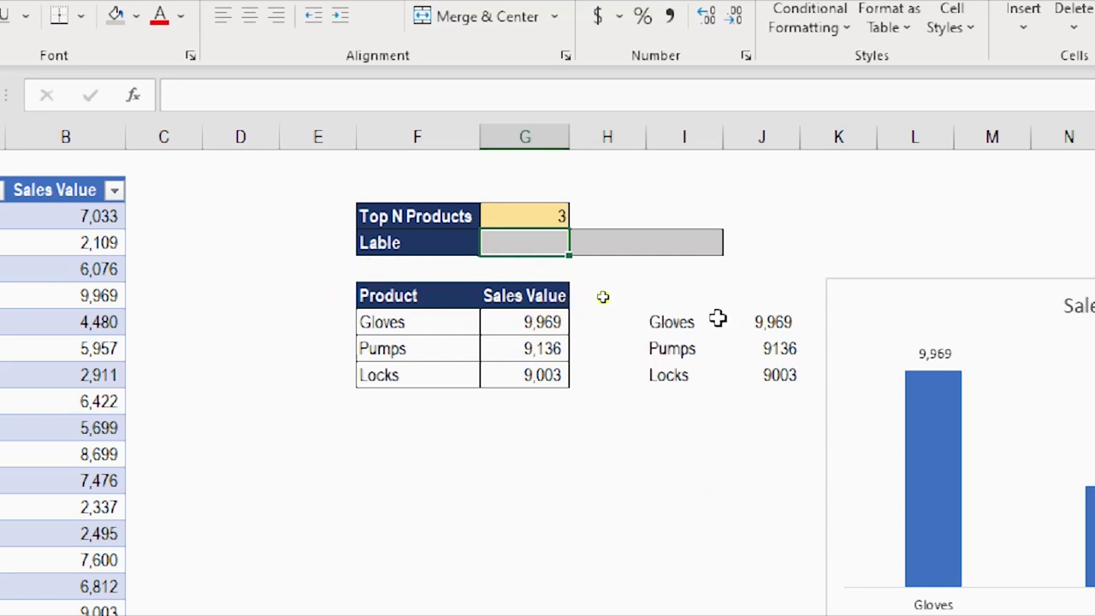
pyautogui.click(663, 322)
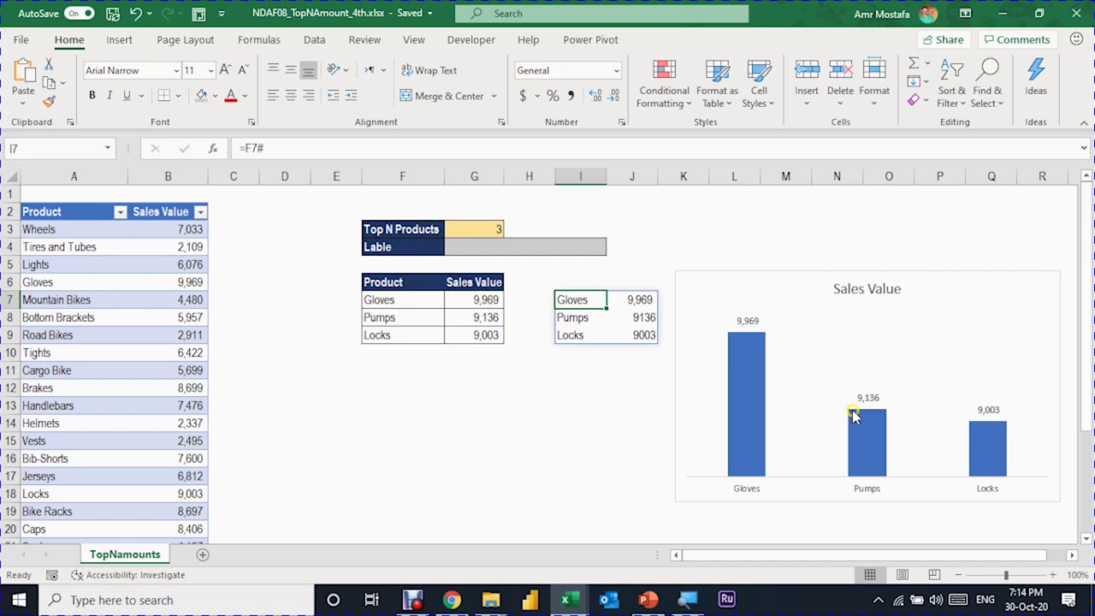
# Wrap the SORT formula in F7 in INDEX with an empty row number and column number 1, returning only product names
pyautogui.click(412, 301)
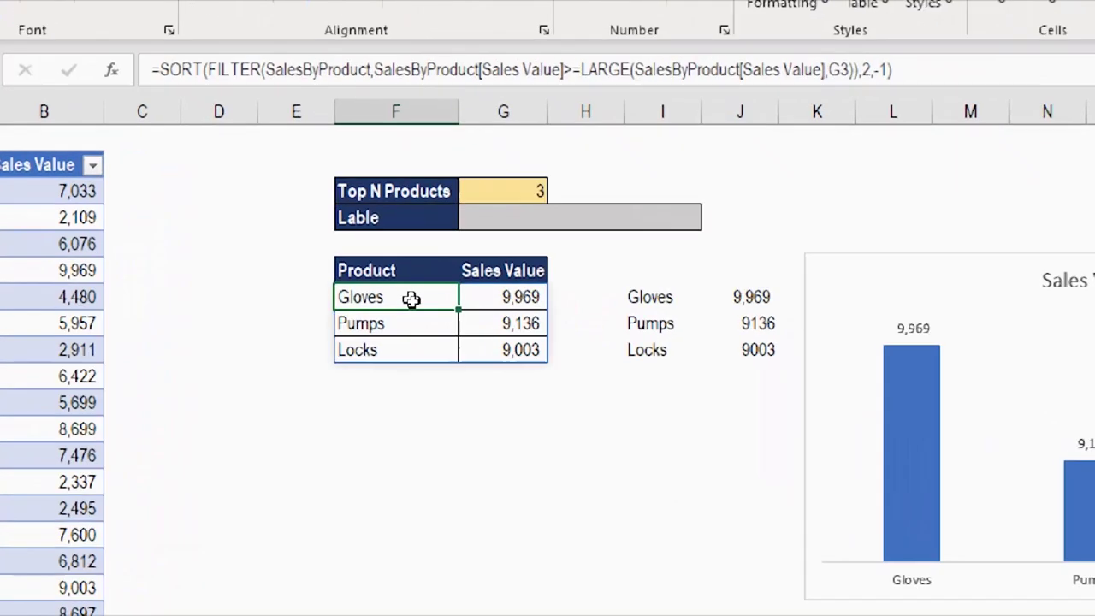
pyautogui.click(237, 148)
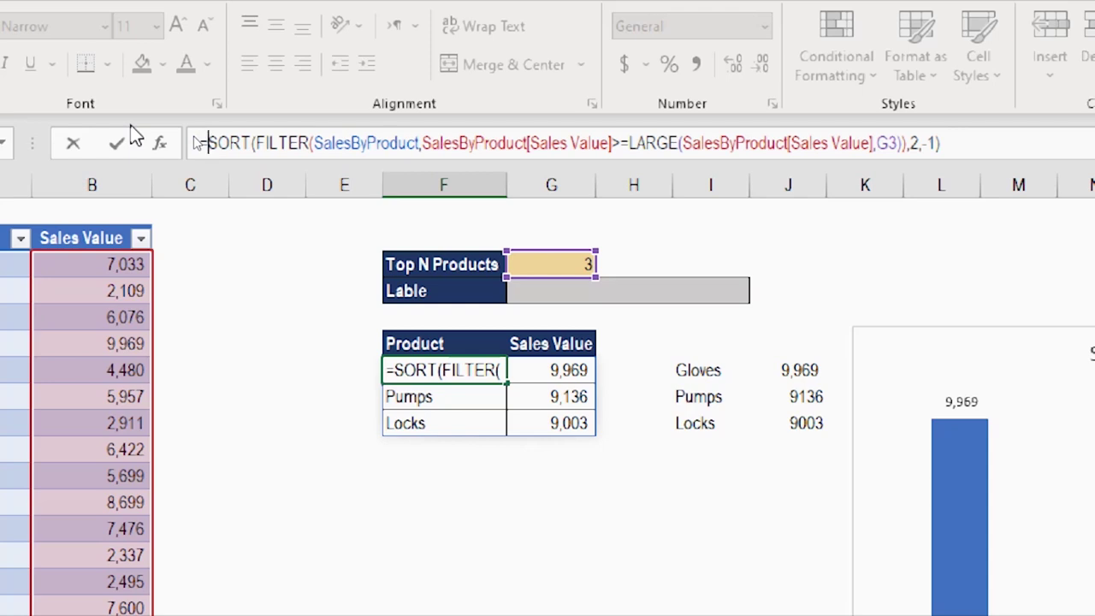
pyautogui.write('ind')
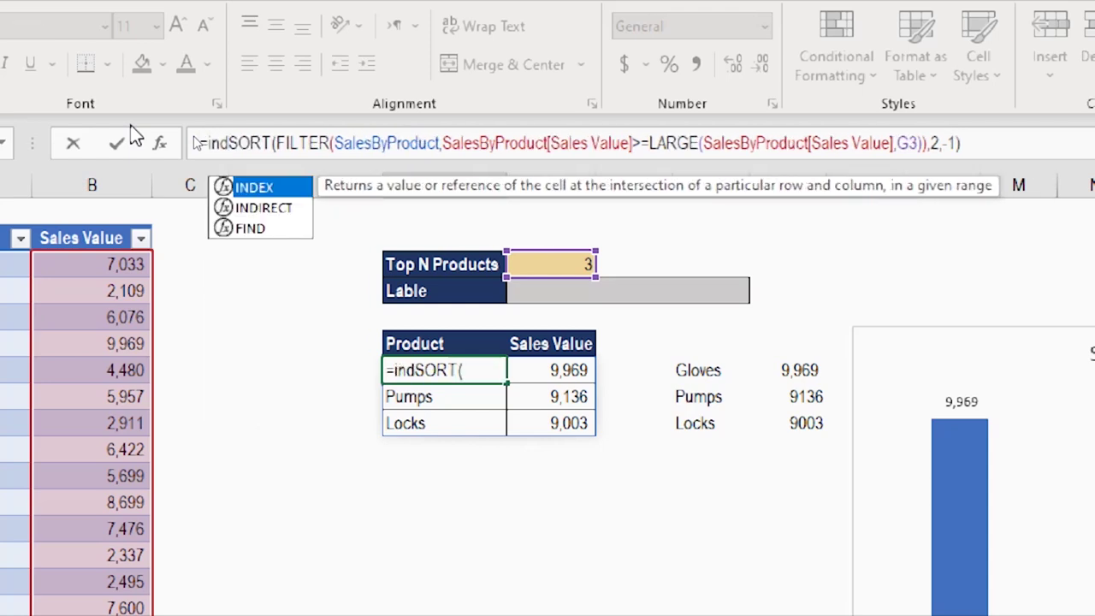
pyautogui.press('Tab')
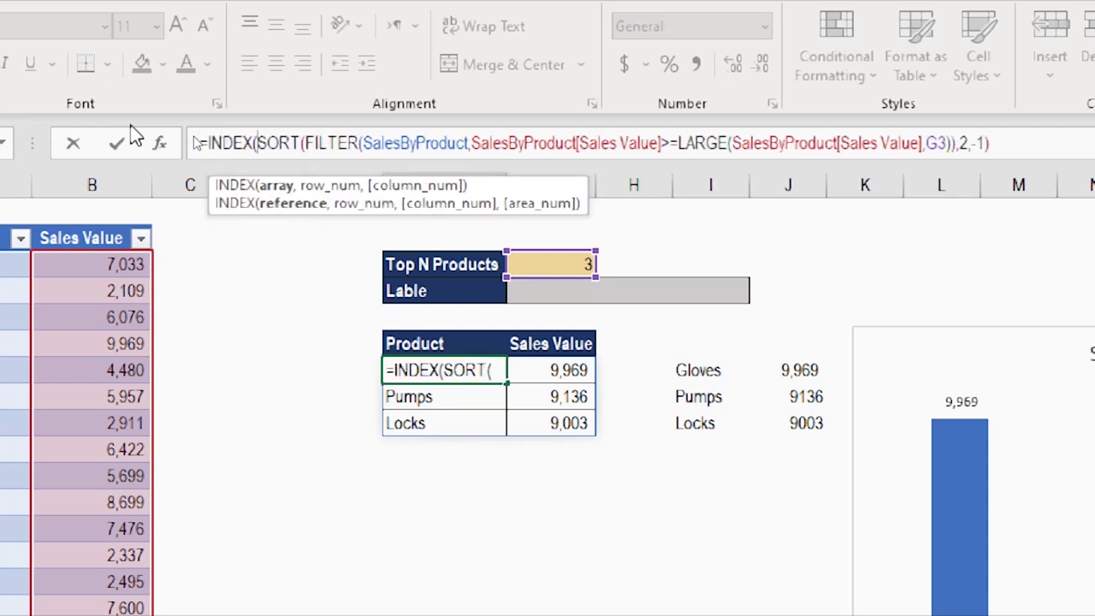
pyautogui.click(274, 186)
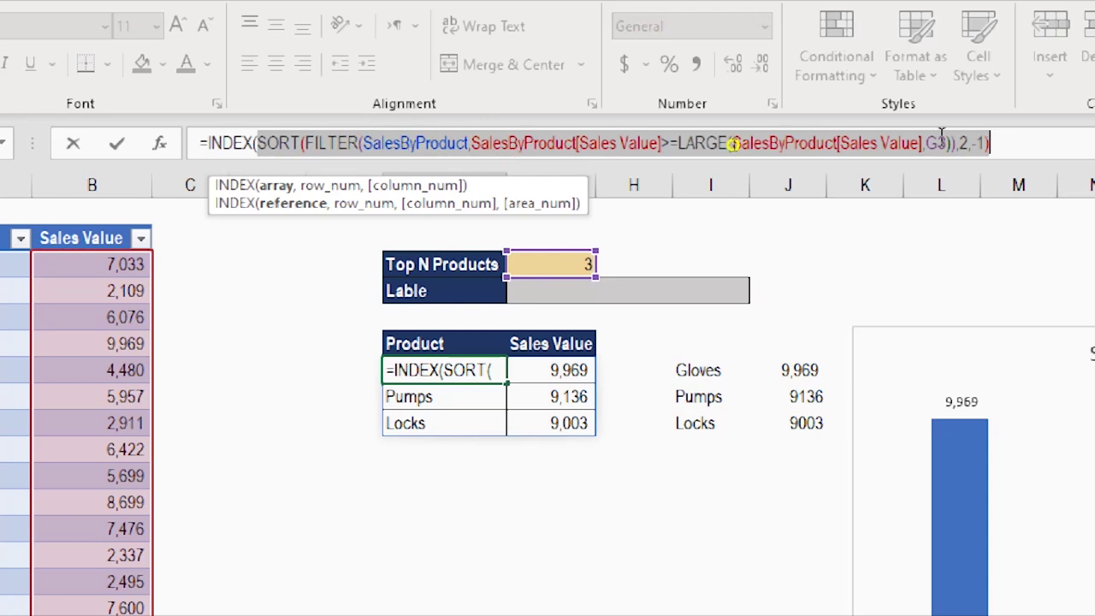
pyautogui.click(1000, 142)
pyautogui.write(',')
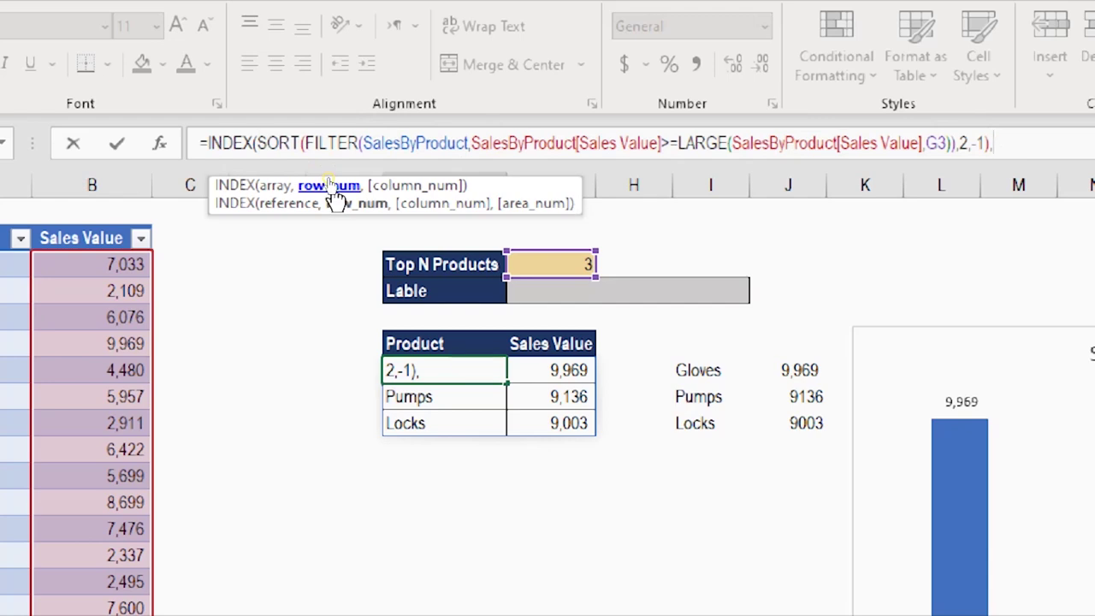
pyautogui.write(',')
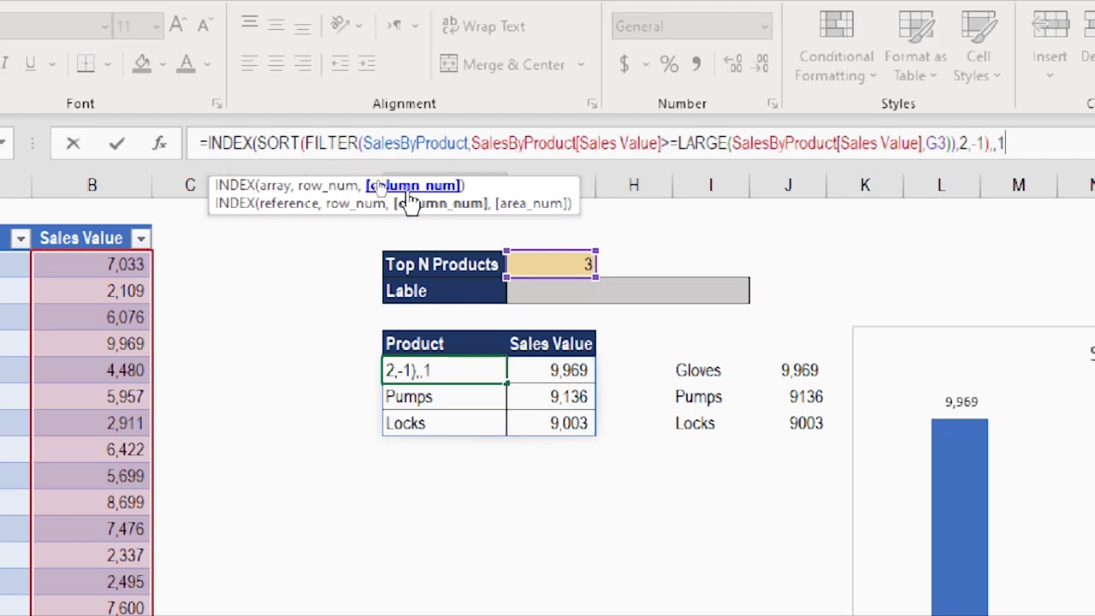
pyautogui.write('1)')
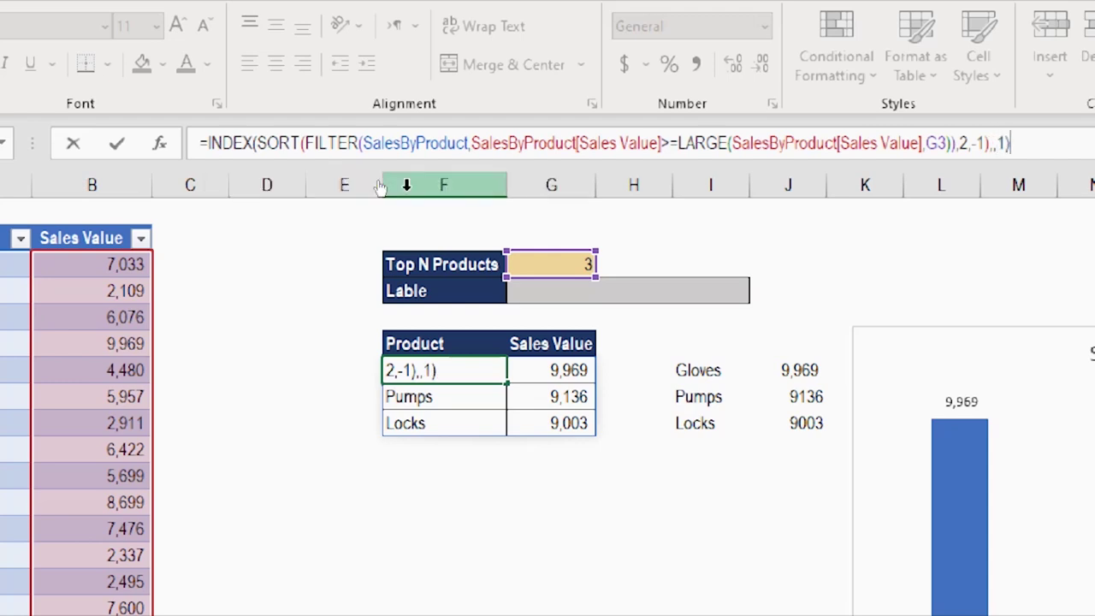
pyautogui.press('Return')
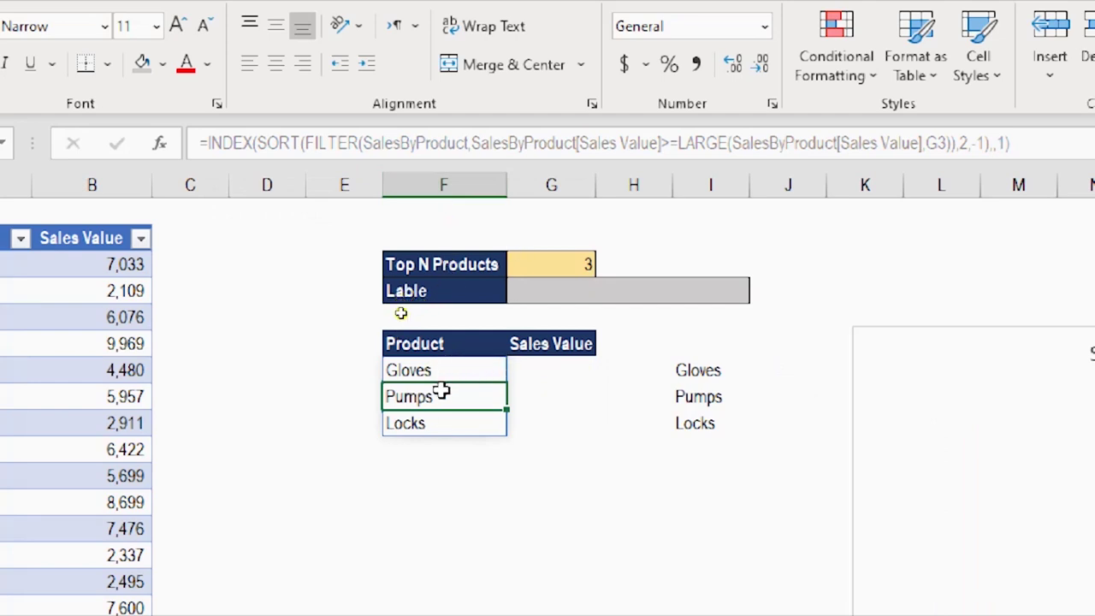
# Copy the INDEX formula from F7 into G7 and change its column number to 2 to return the sales values
pyautogui.click(450, 371)
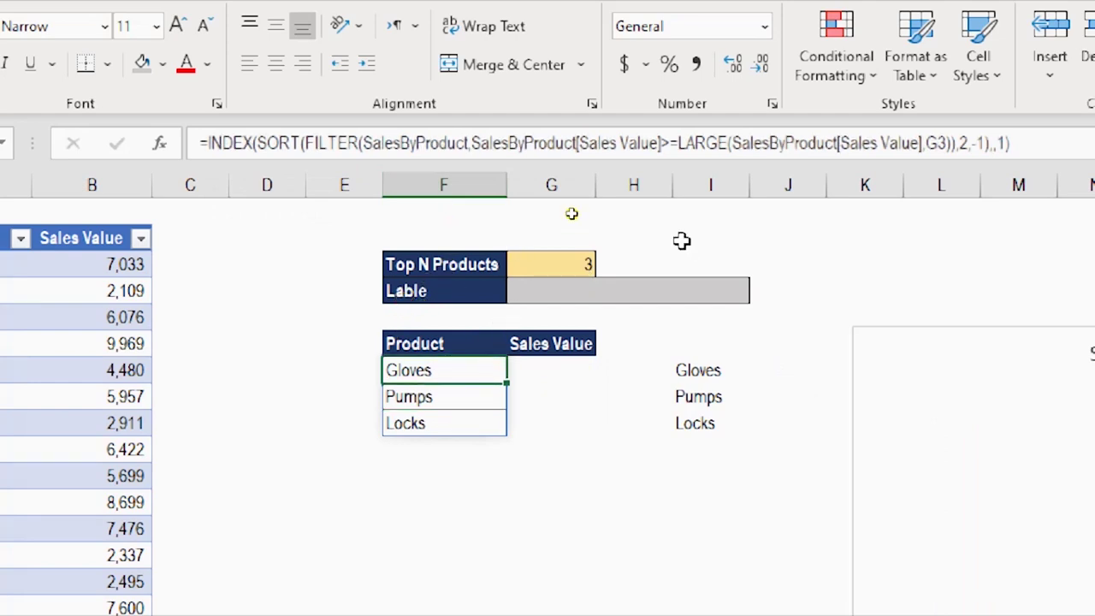
pyautogui.click(829, 145)
pyautogui.moveTo(836, 145); pyautogui.dragTo(145, 151)
pyautogui.hotkey('ctrl', 'c')
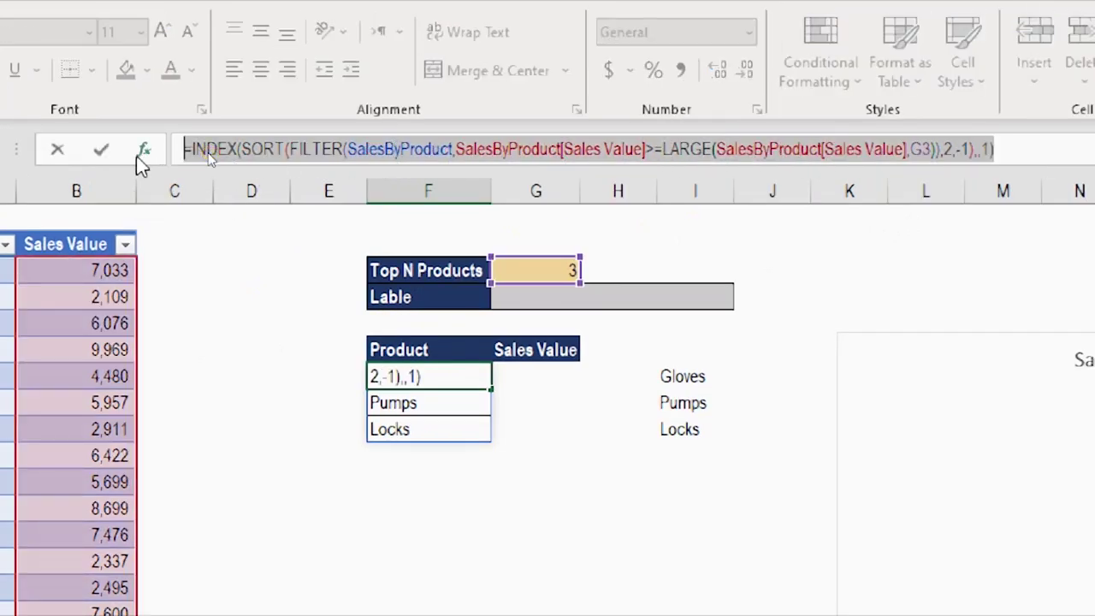
pyautogui.press('Escape')
pyautogui.click(551, 368)
pyautogui.doubleClick(554, 373)
pyautogui.hotkey('ctrl', 'v')
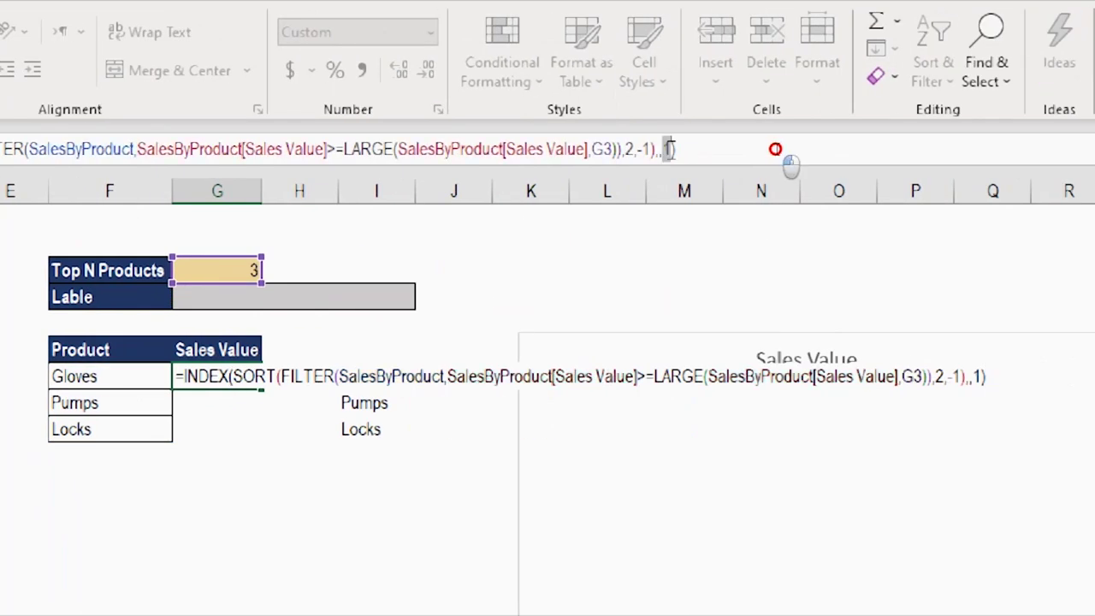
pyautogui.press('BackSpace')
pyautogui.write('2')
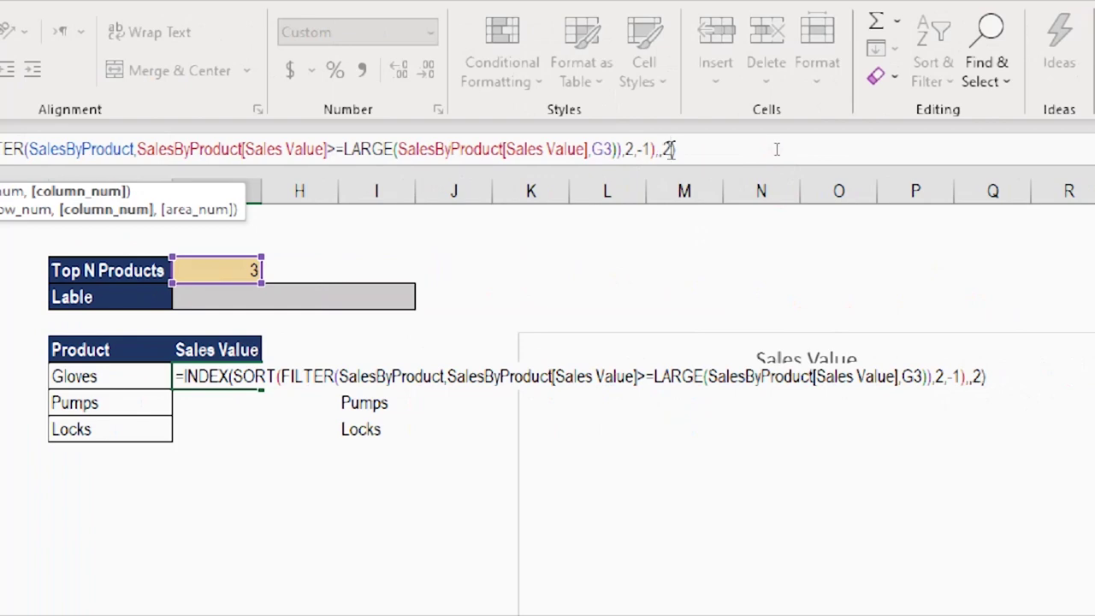
pyautogui.press('Return')
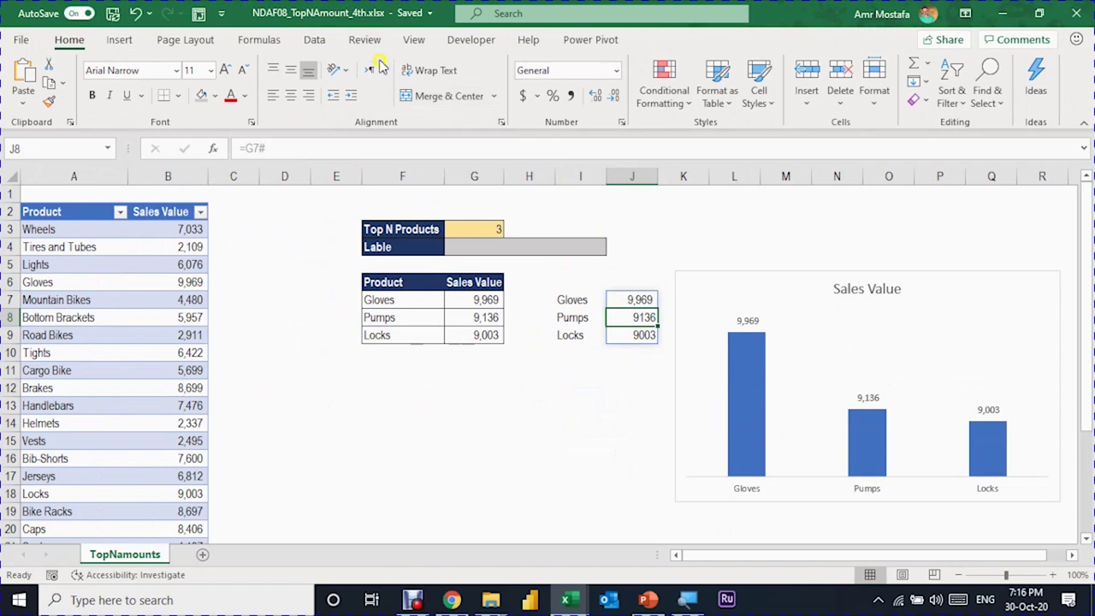
# Define a workbook-scoped name ProductName that refers to the spilled product list, =TopNamounts!$F$7#
pyautogui.click(275, 38)
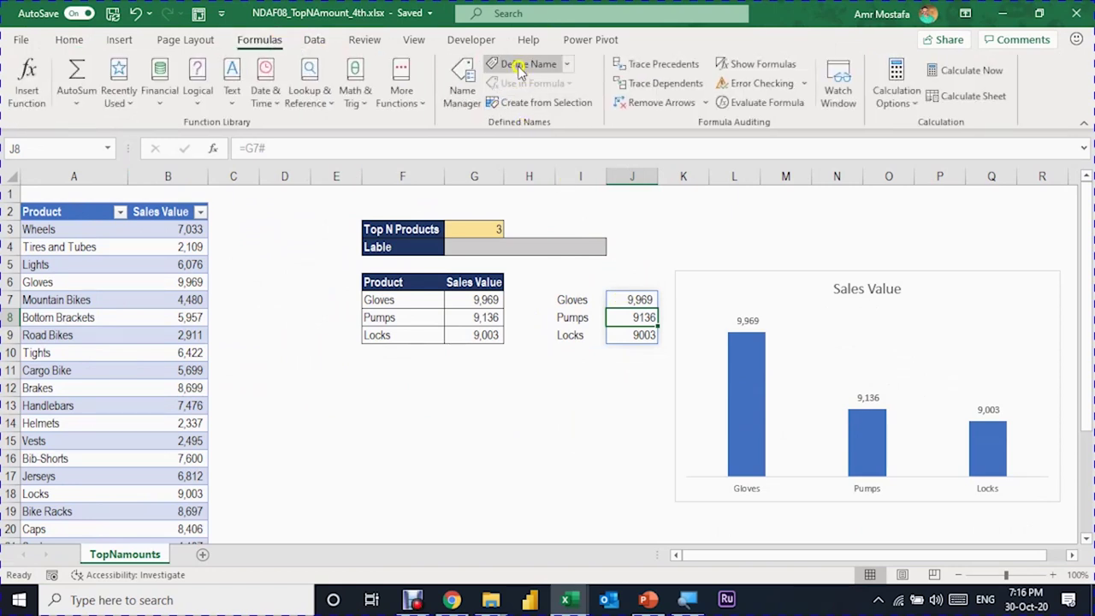
pyautogui.click(520, 68)
pyautogui.moveTo(643, 214); pyautogui.dragTo(549, 373)
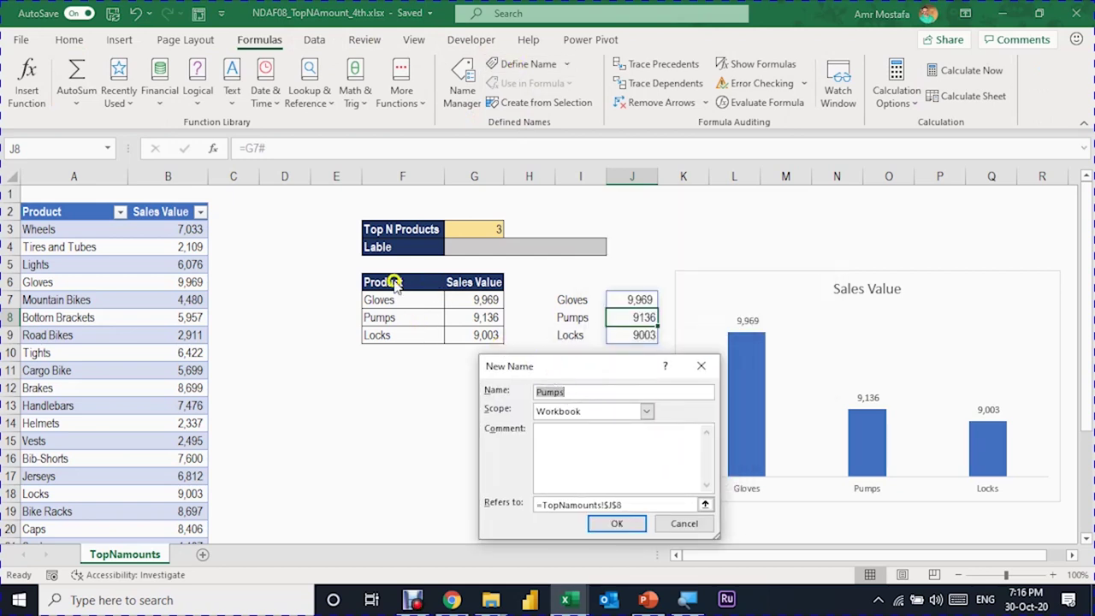
pyautogui.write('ProductName')
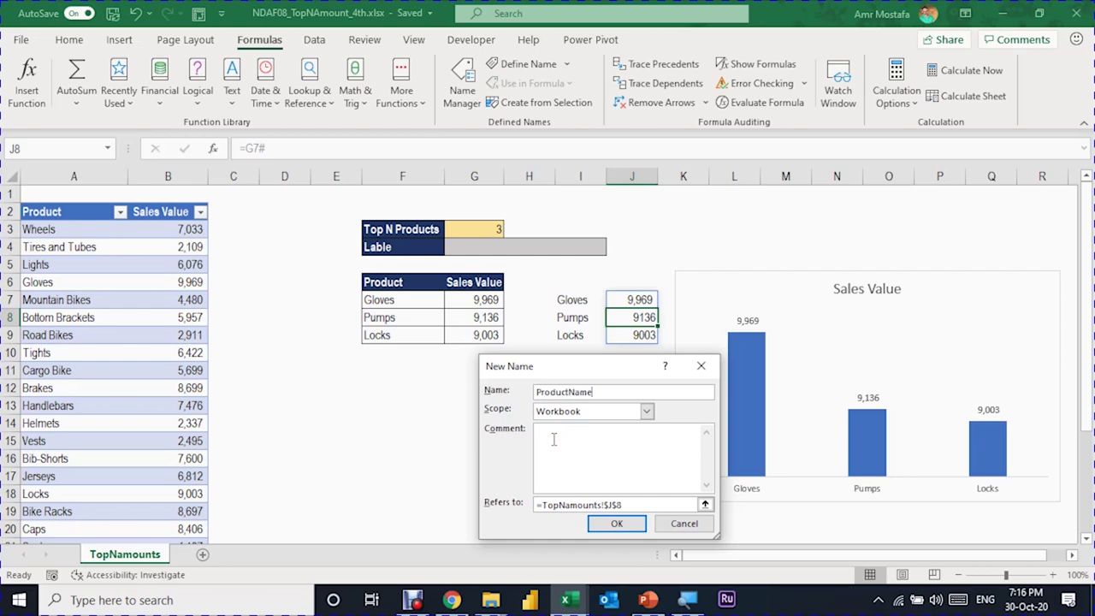
pyautogui.press('Tab')
pyautogui.press('Tab')
pyautogui.press('Tab')
pyautogui.write('=')
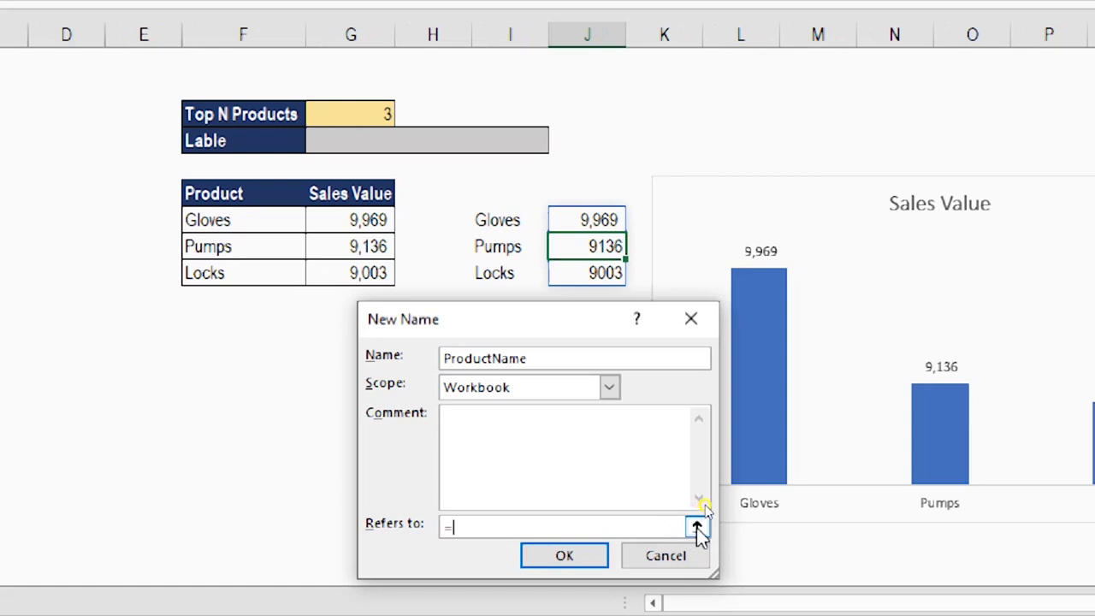
pyautogui.click(739, 552)
pyautogui.click(386, 222)
pyautogui.click(213, 223)
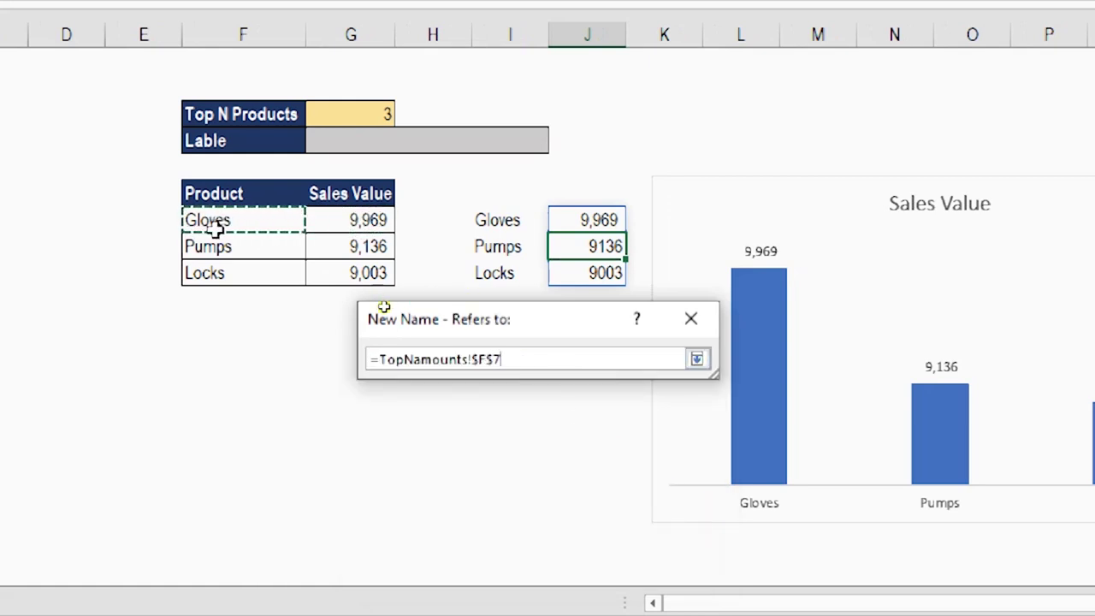
pyautogui.write('#')
pyautogui.click(696, 359)
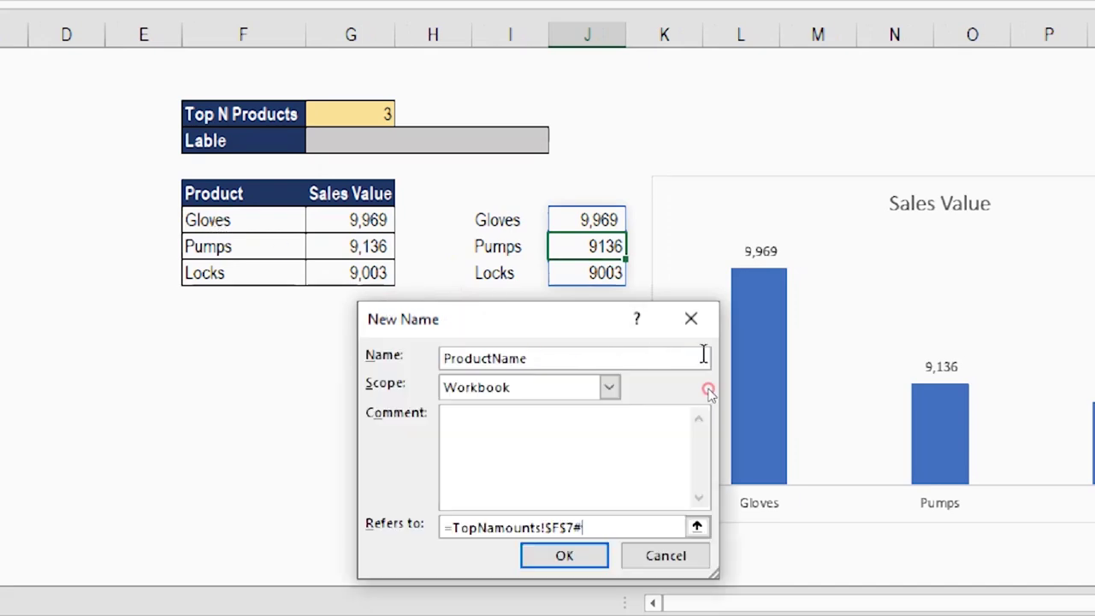
pyautogui.click(566, 556)
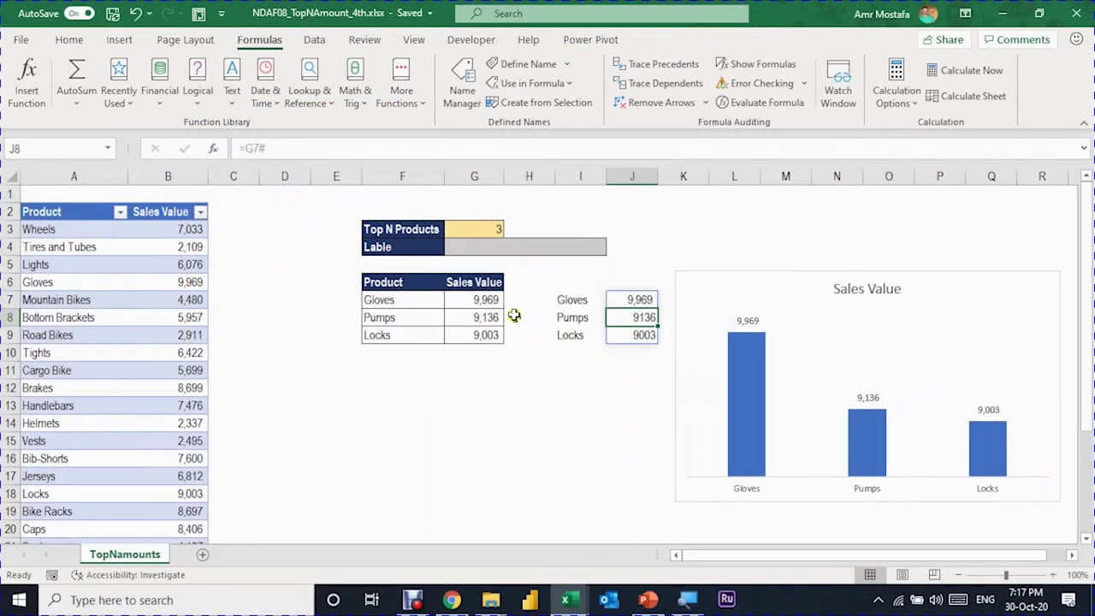
# Define a workbook-scoped name Value that refers to the spilled sales values, =TopNamounts!$G$7#
pyautogui.click(541, 65)
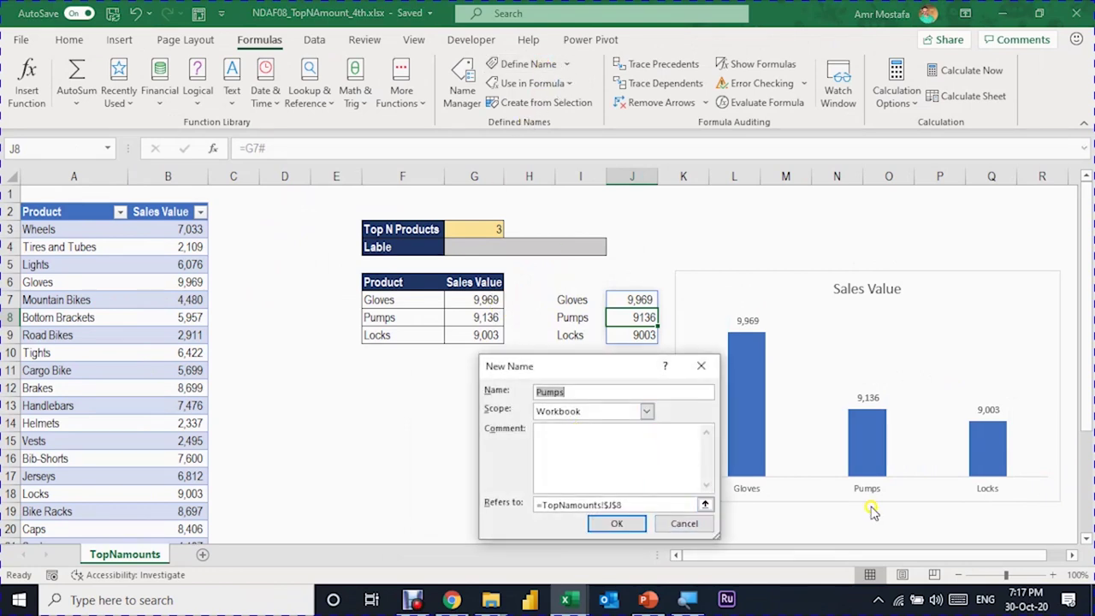
pyautogui.write('Value')
pyautogui.click(704, 503)
pyautogui.click(496, 300)
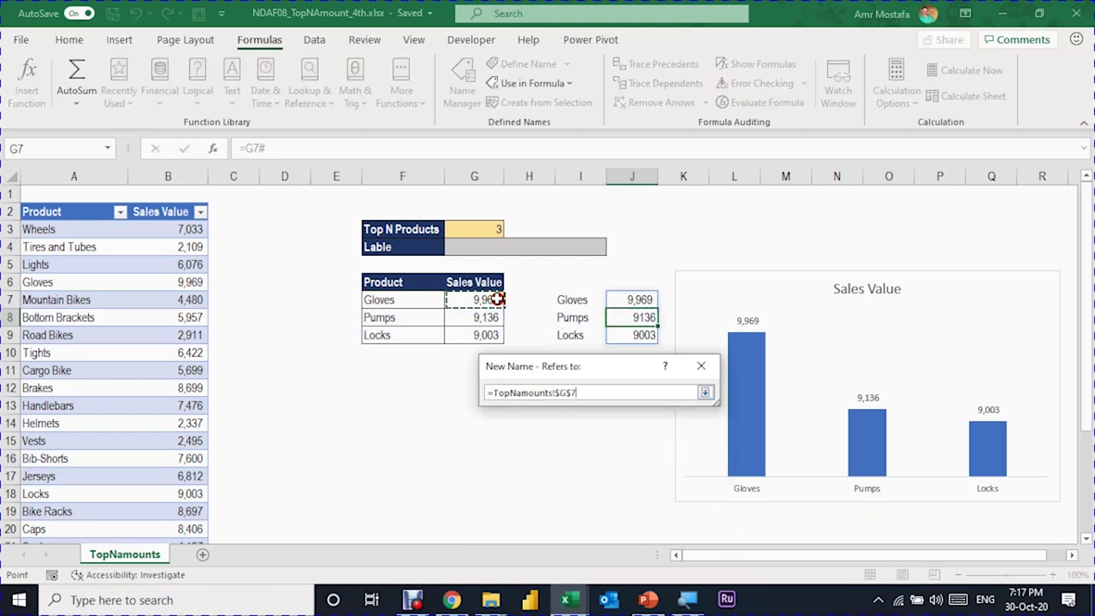
pyautogui.write('#')
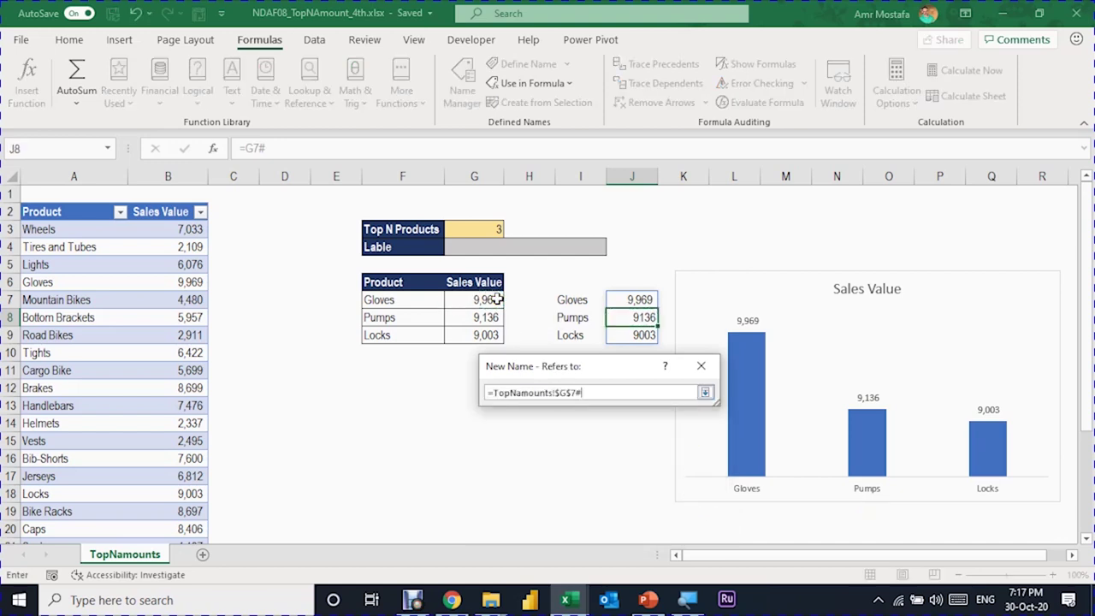
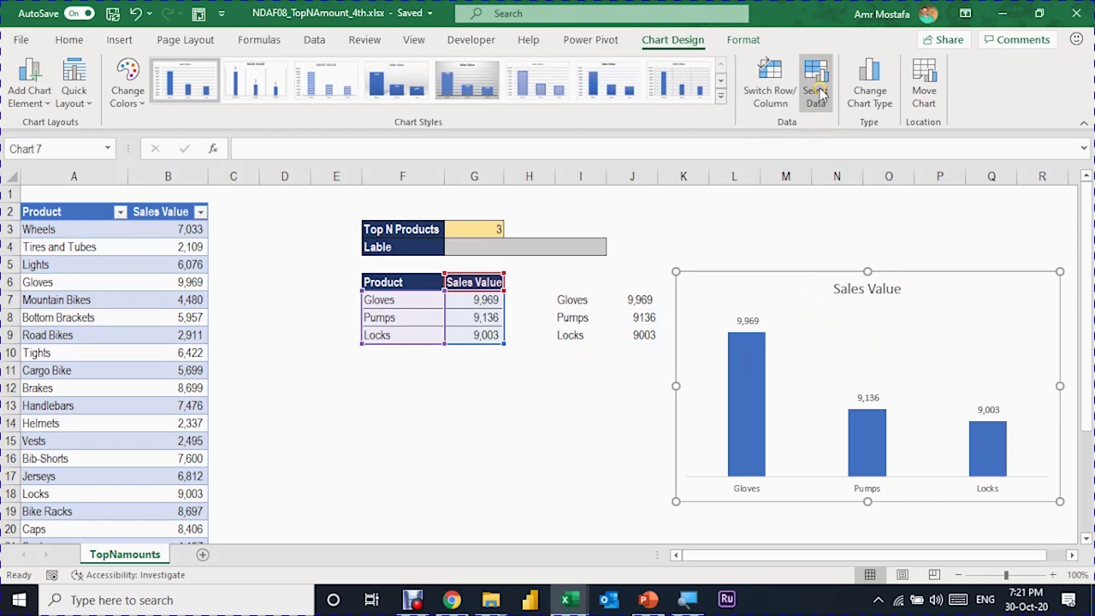
# Change the chart's Sales Value series values to the defined name reference =TopNamounts!Value
pyautogui.moveTo(571, 326); pyautogui.dragTo(636, 300)
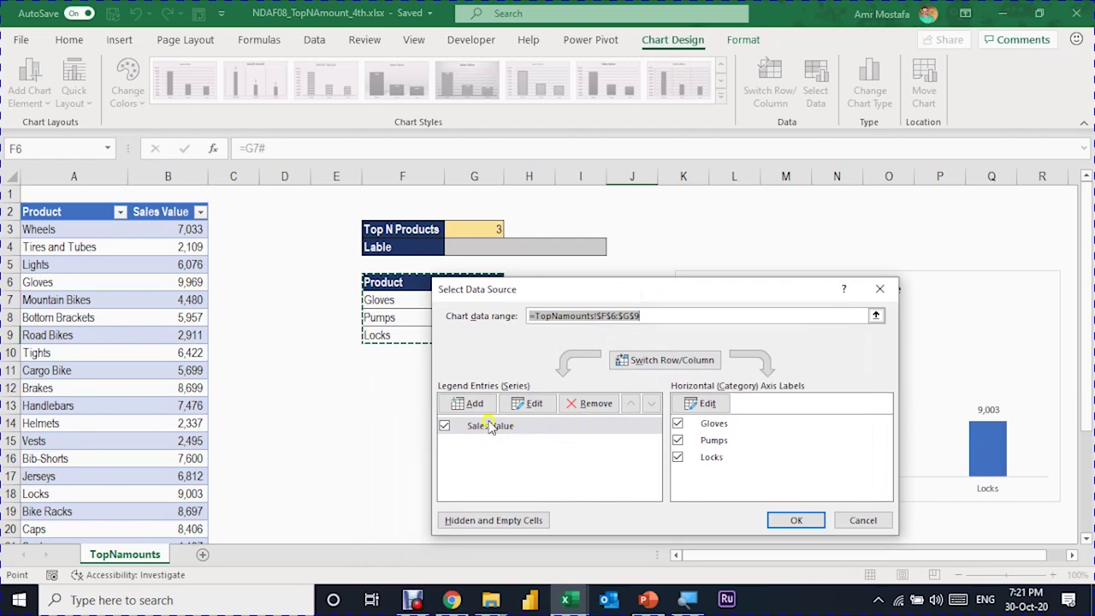
pyautogui.click(526, 402)
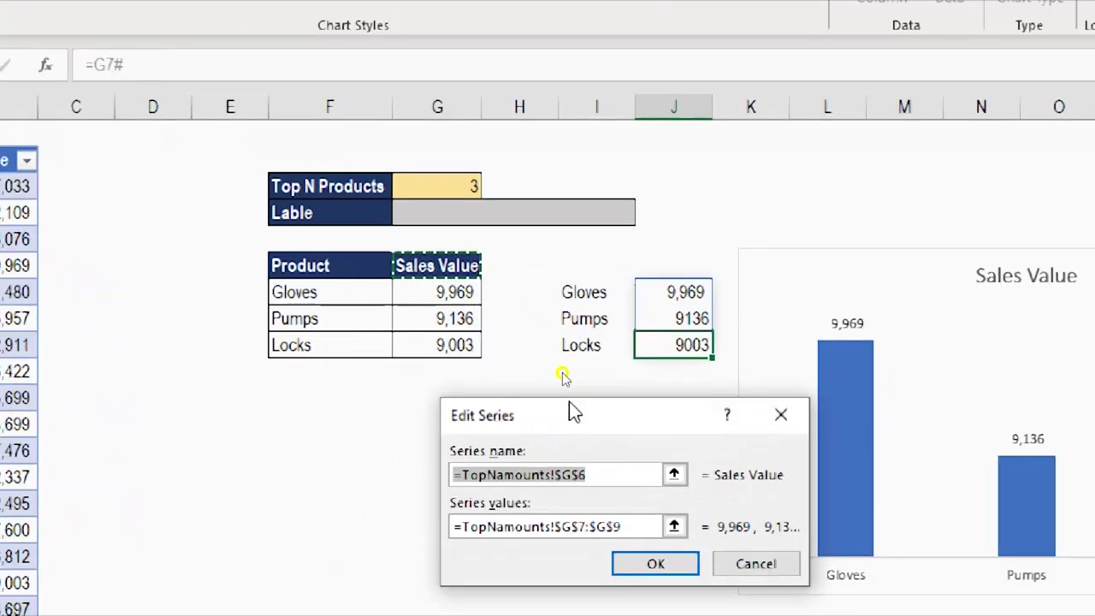
pyautogui.moveTo(573, 412); pyautogui.dragTo(610, 299)
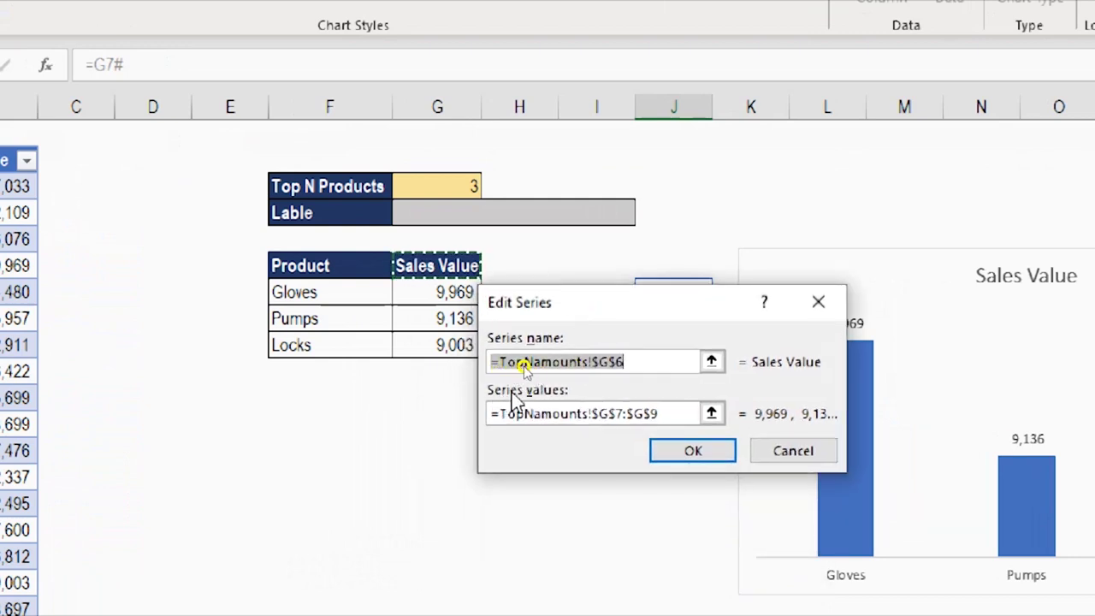
pyautogui.click(665, 413)
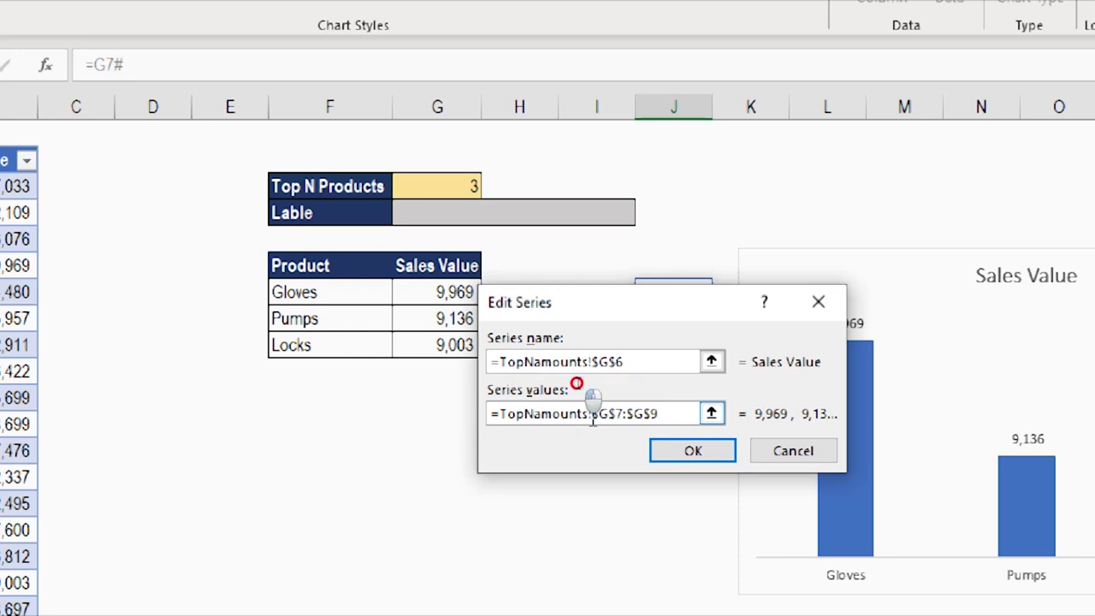
pyautogui.moveTo(686, 414); pyautogui.dragTo(590, 413)
pyautogui.press('BackSpace')
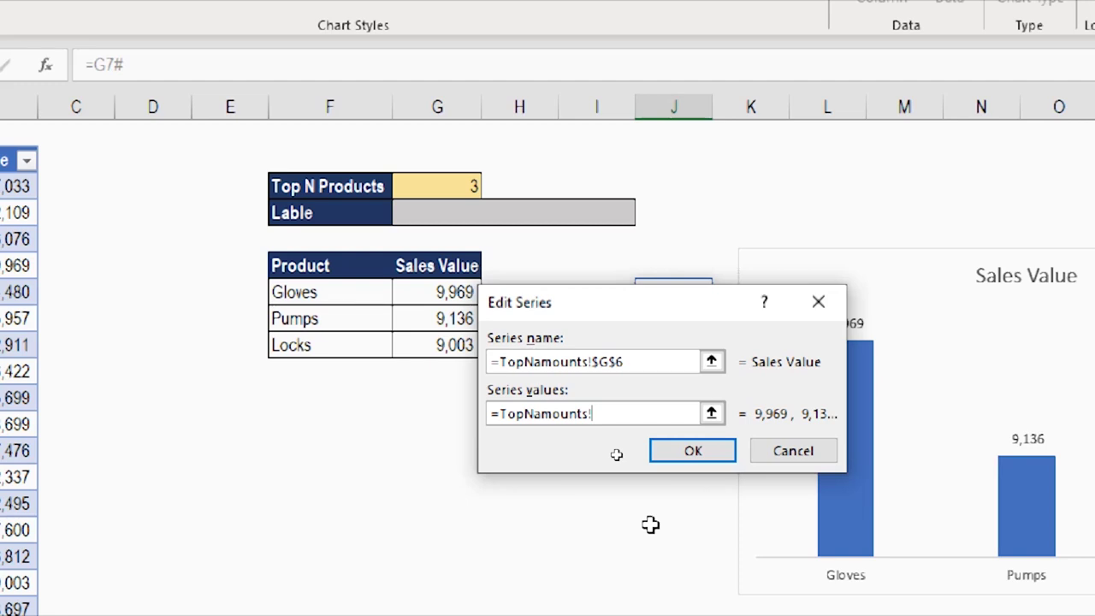
pyautogui.press('F3')
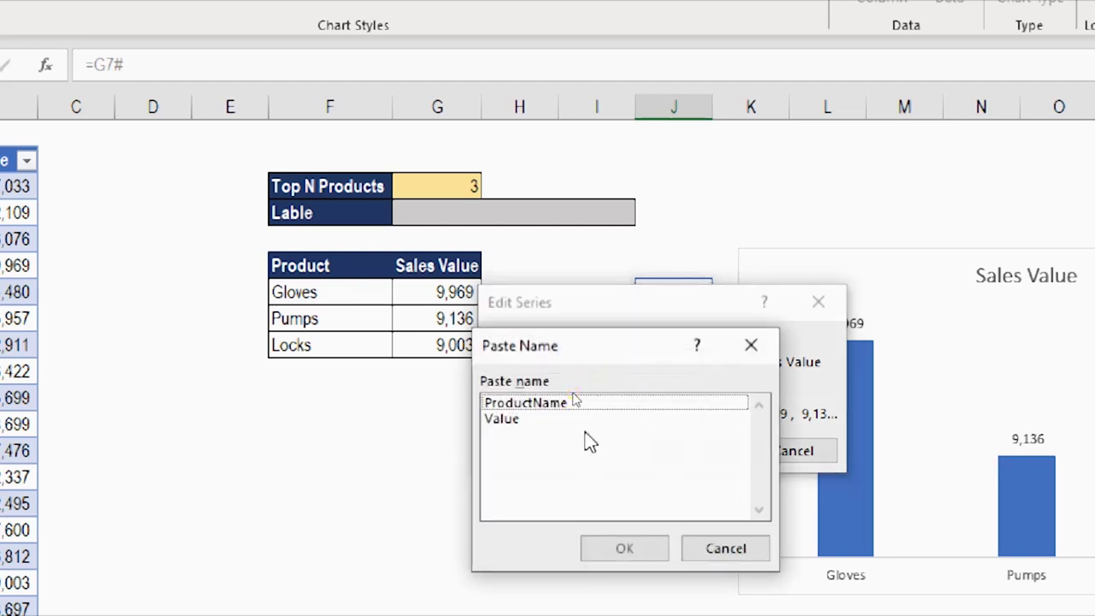
pyautogui.click(519, 419)
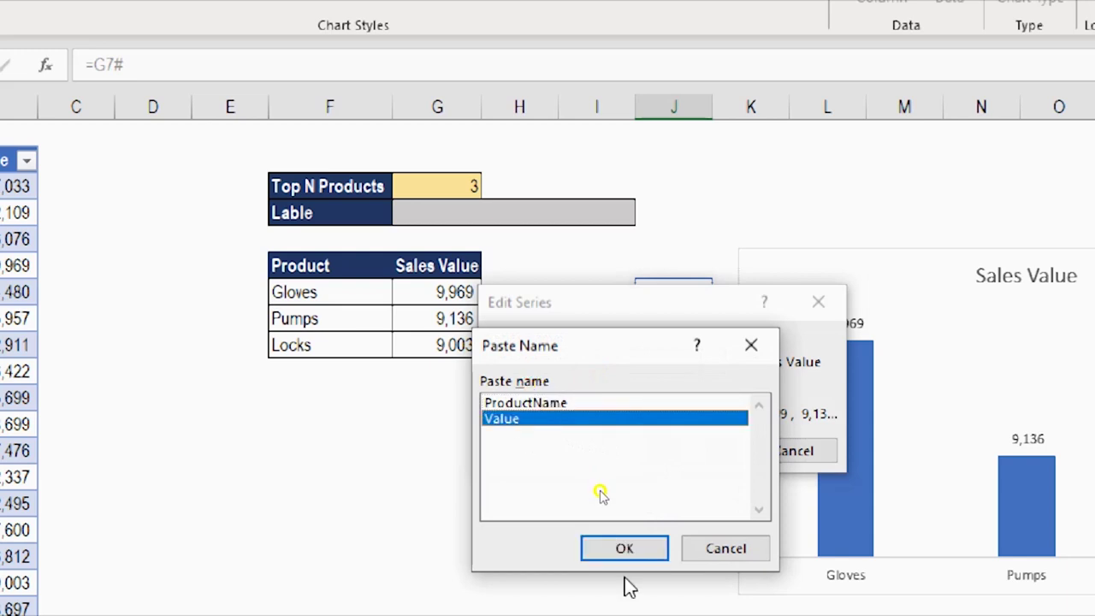
pyautogui.click(634, 548)
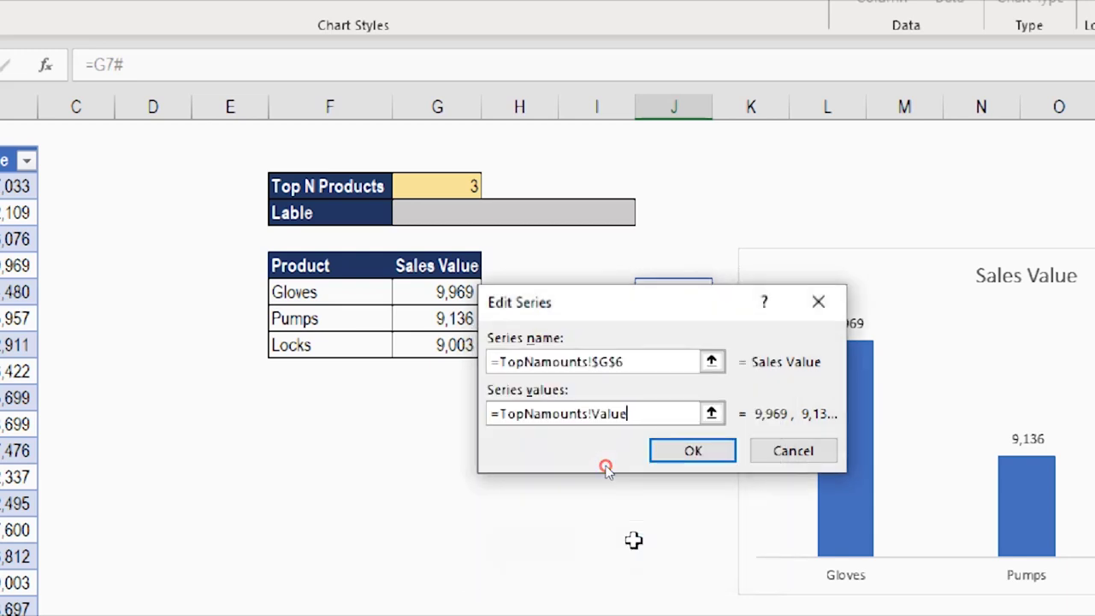
pyautogui.click(699, 447)
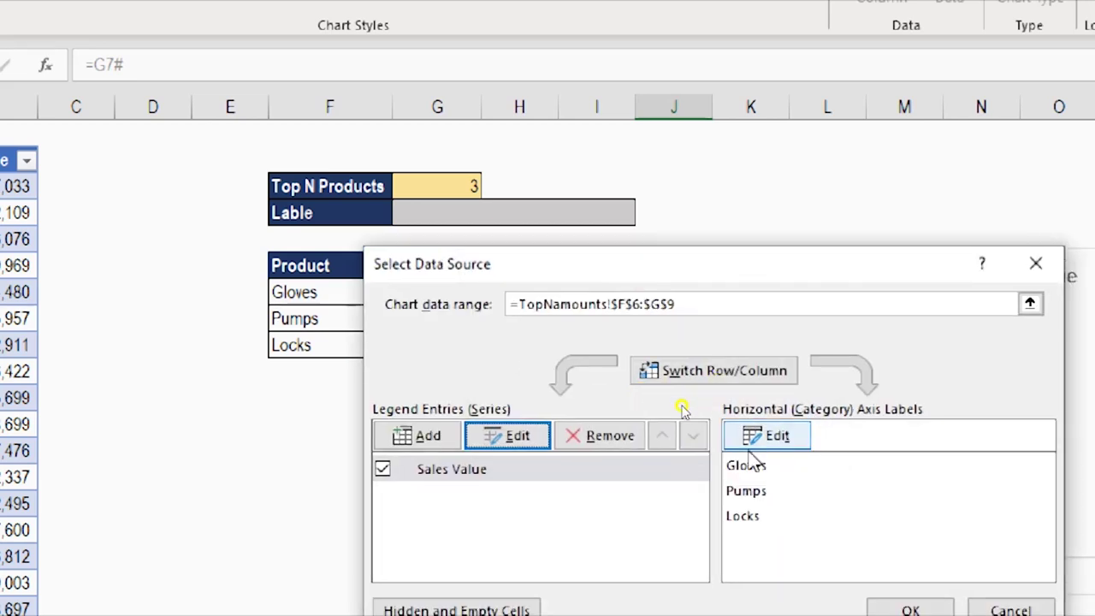
# Replace the chart's category axis label range with the defined name ProductName, keeping the TopNamounts! prefix, and apply the data source changes
pyautogui.click(759, 438)
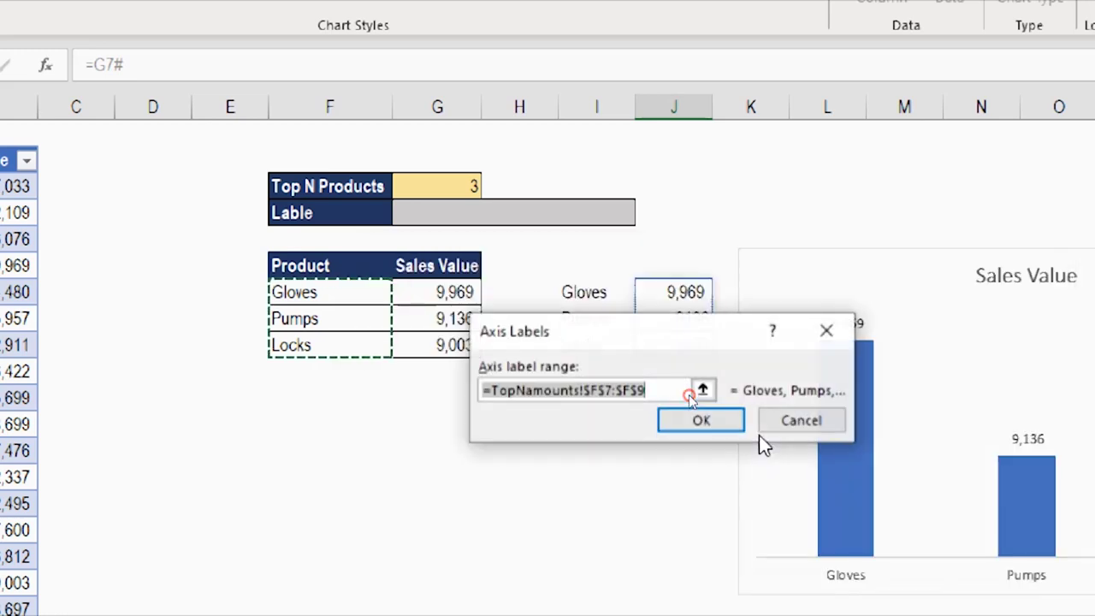
pyautogui.click(623, 386)
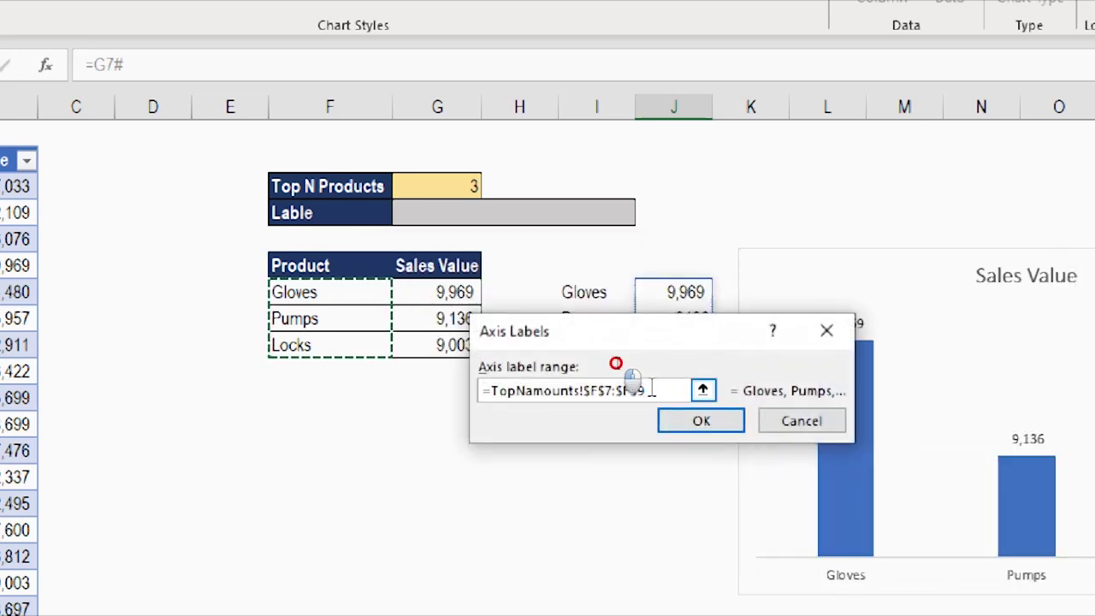
pyautogui.moveTo(646, 390); pyautogui.dragTo(583, 390)
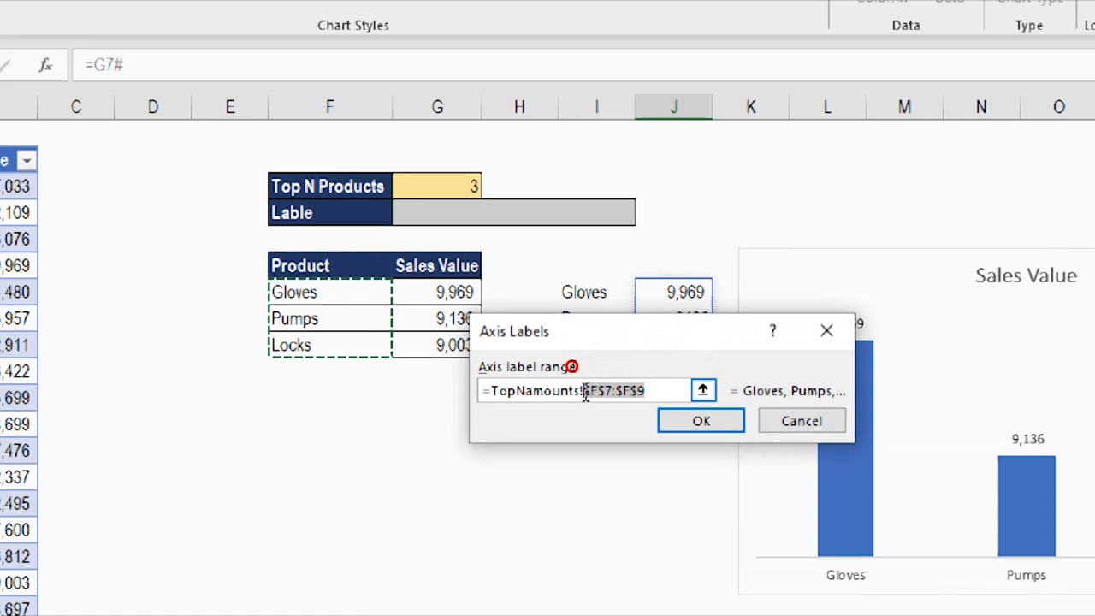
pyautogui.press('BackSpace')
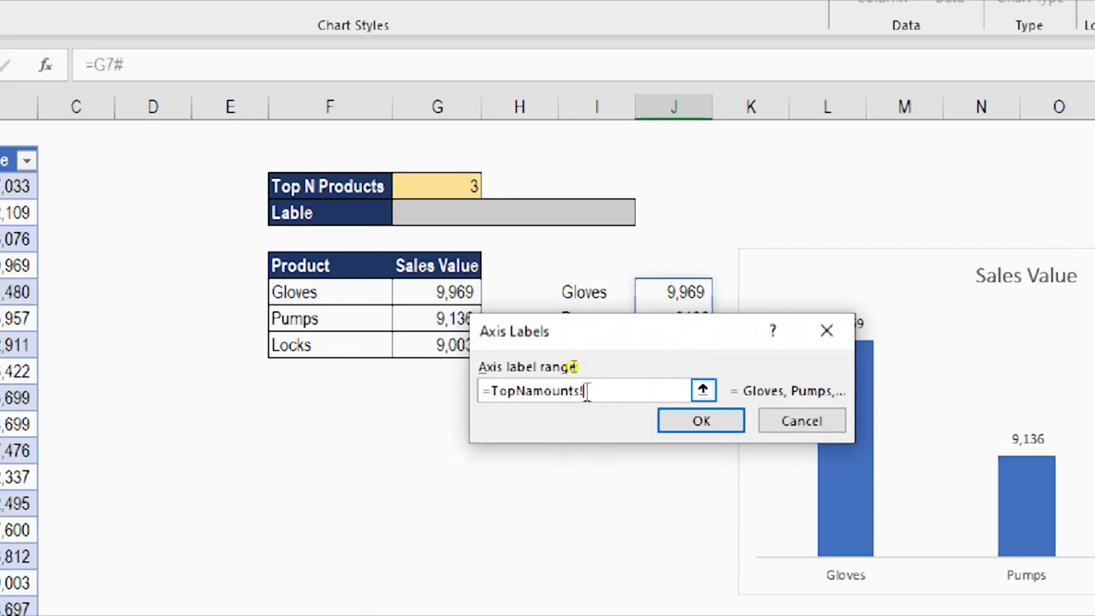
pyautogui.press('F3')
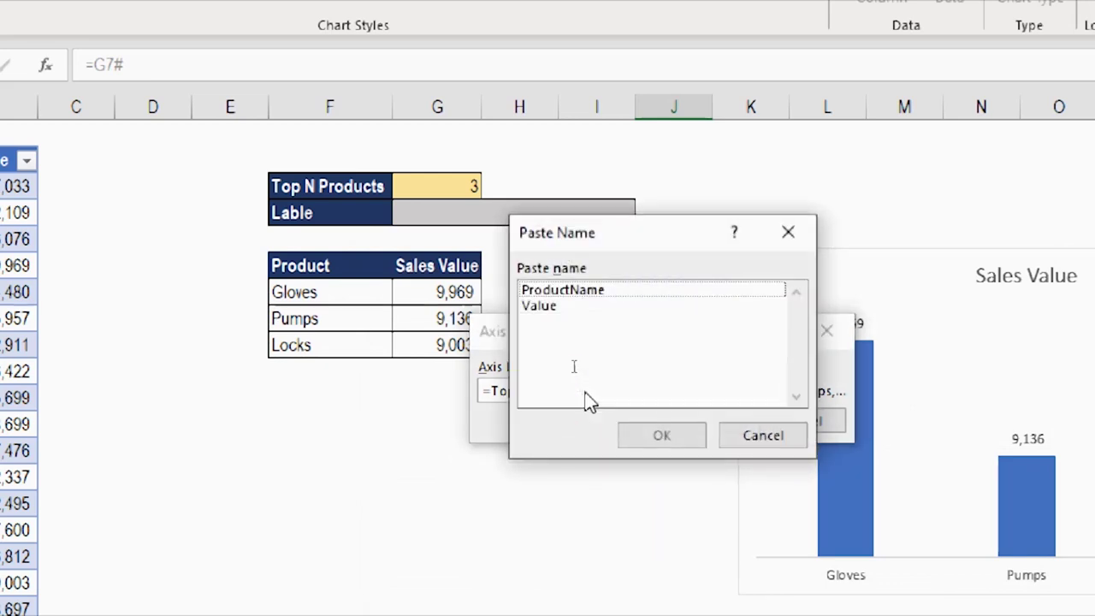
pyautogui.click(573, 294)
pyautogui.click(672, 438)
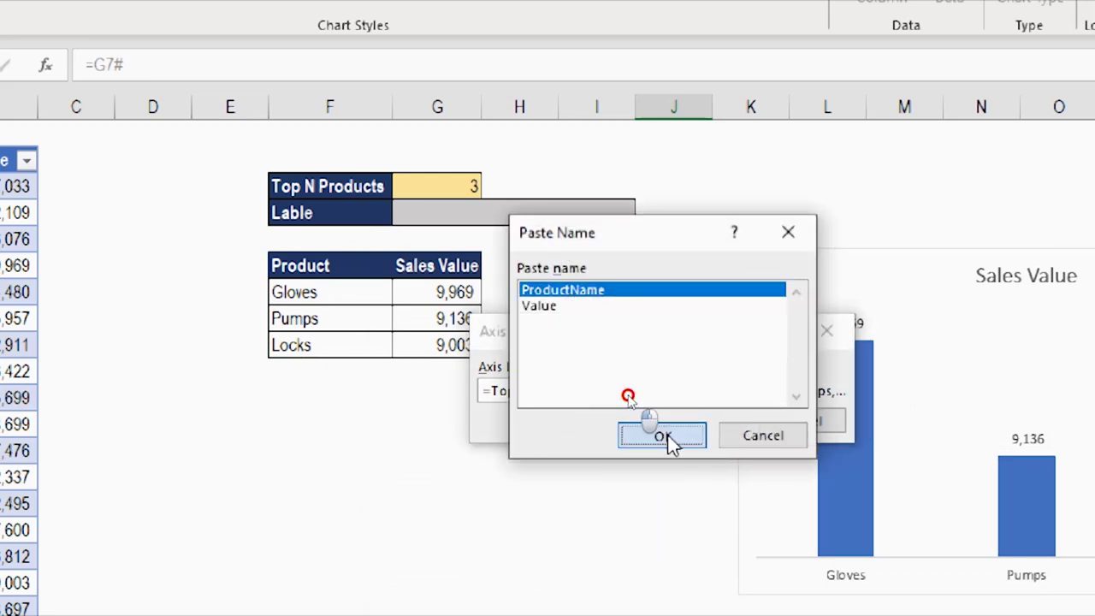
pyautogui.click(682, 433)
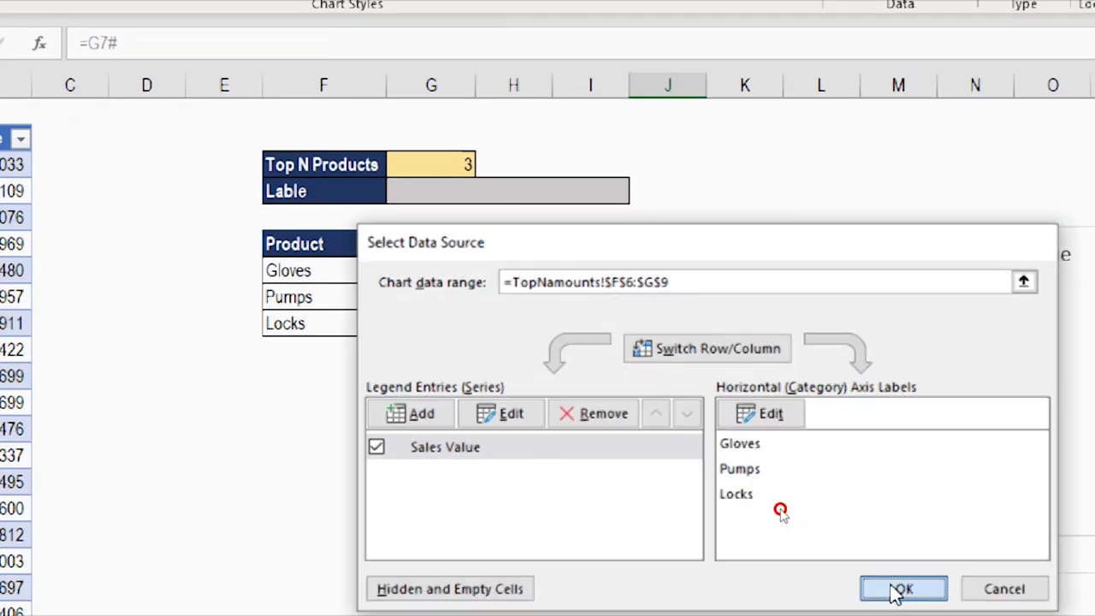
pyautogui.click(908, 609)
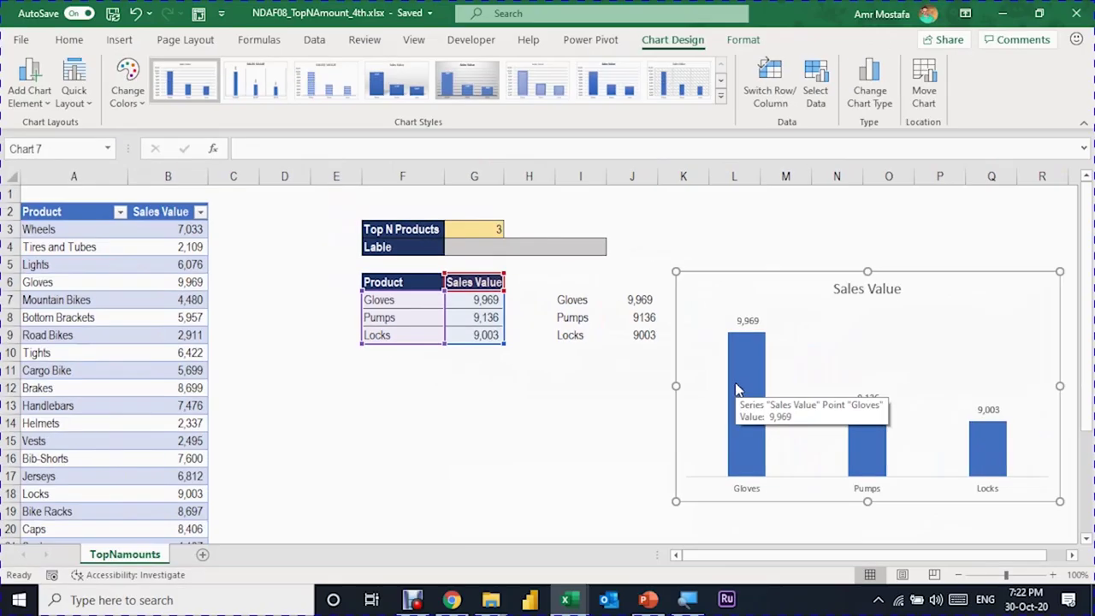
# Test the dynamic chart by setting the Top N Products value in G3 to 5 and then to 2
pyautogui.click(488, 229)
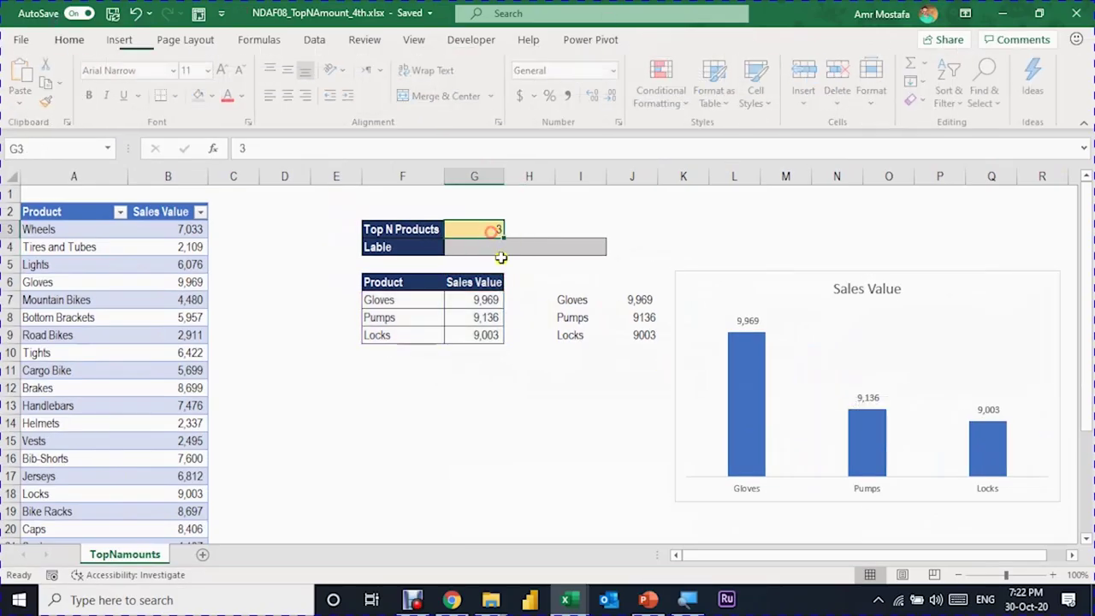
pyautogui.write('5')
pyautogui.press('Return')
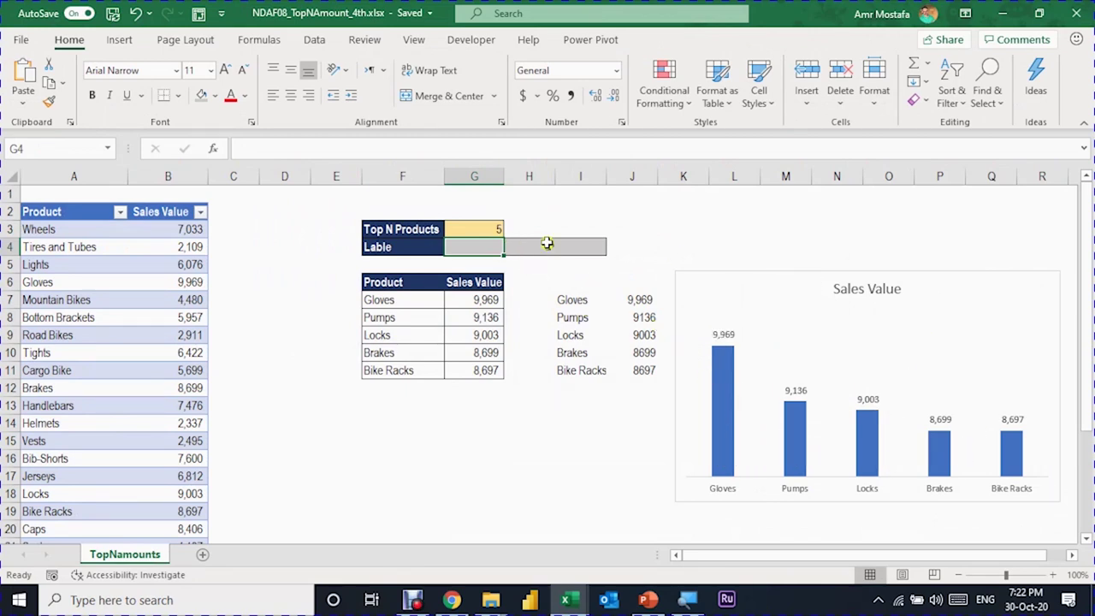
pyautogui.click(486, 229)
pyautogui.write('2')
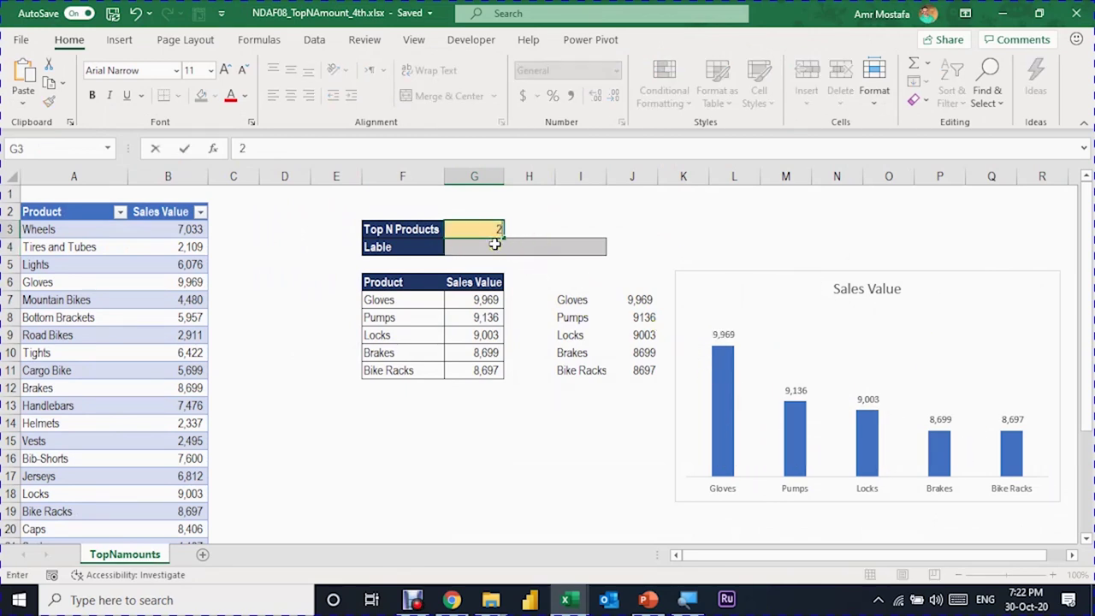
pyautogui.press('Return')
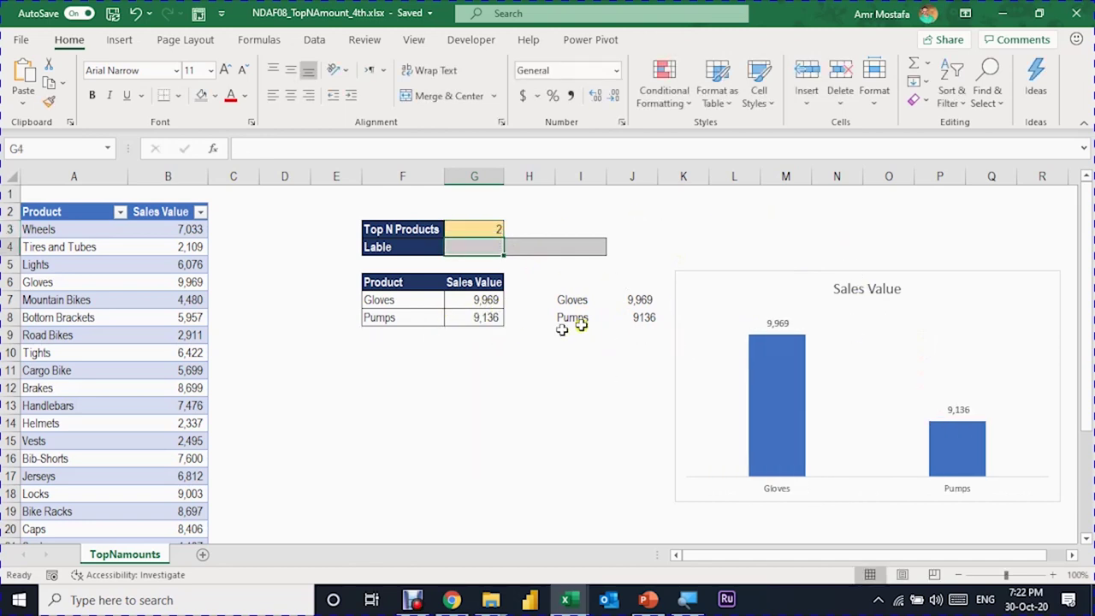
# Delete the helper spill formulas in I7:J8 and move the chart directly beside the report table
pyautogui.moveTo(575, 299); pyautogui.dragTo(614, 319)
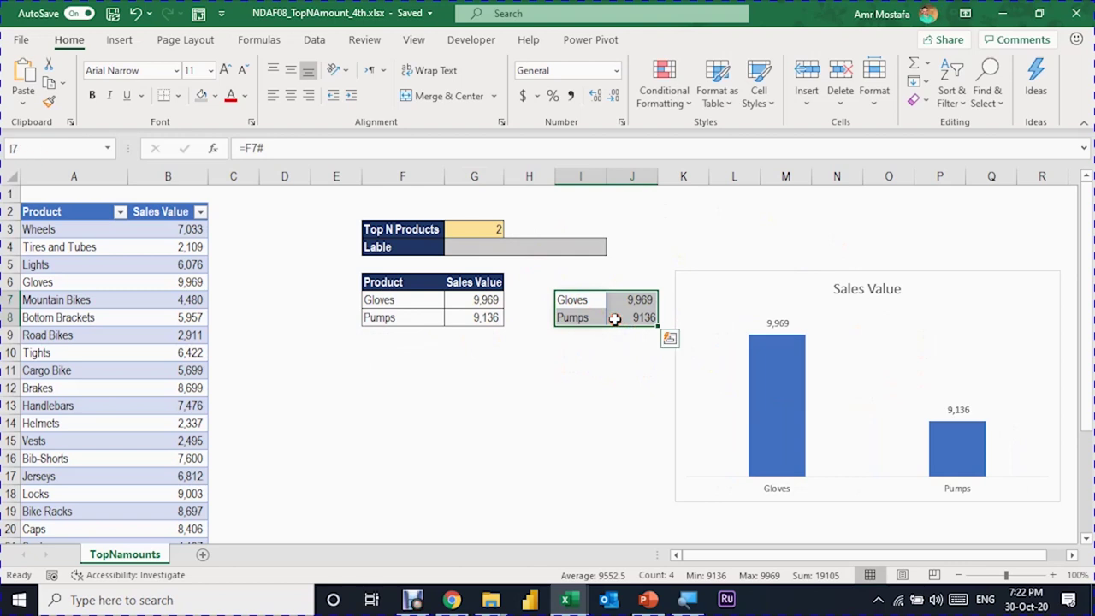
pyautogui.press('Delete')
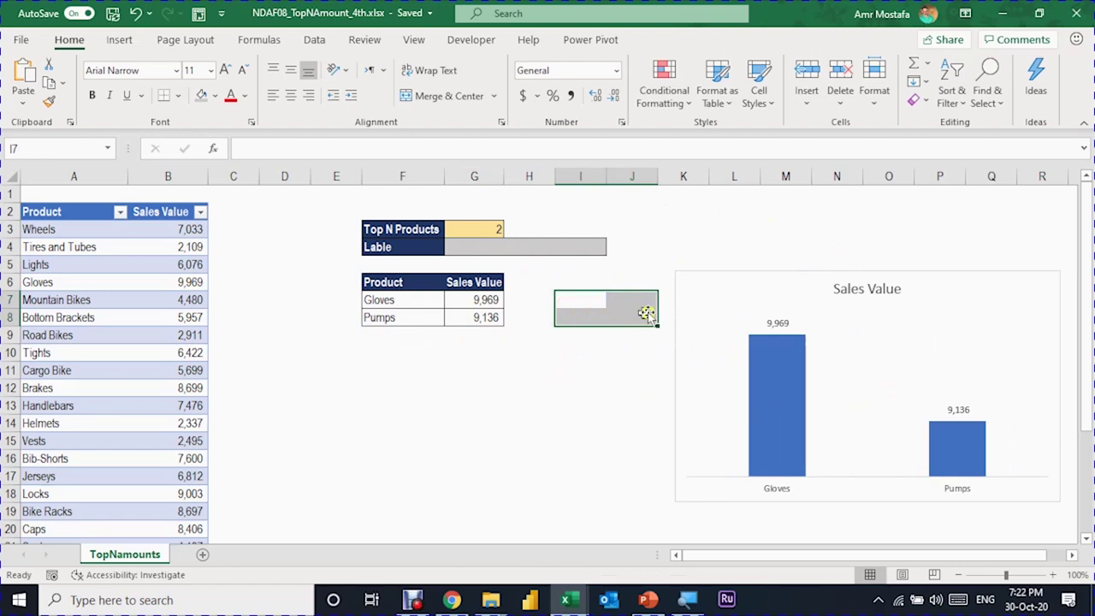
pyautogui.moveTo(701, 281); pyautogui.dragTo(530, 281)
# Set the Top N Products value in G3 to 10 and shorten the chart to match the table's height
pyautogui.click(487, 230)
pyautogui.write('10')
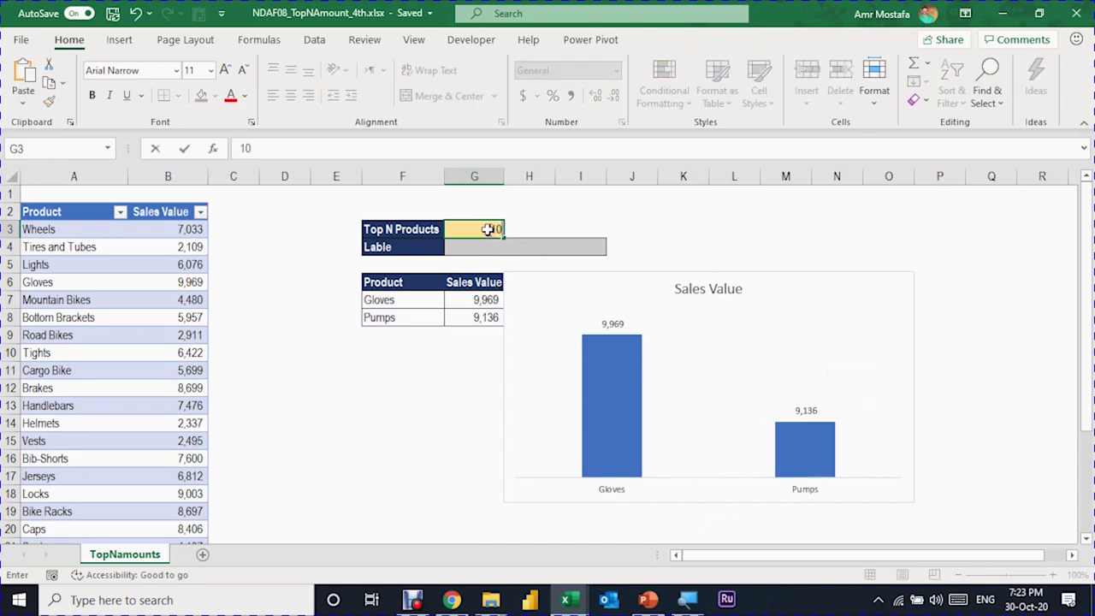
pyautogui.press('Return')
pyautogui.click(890, 359)
pyautogui.click(991, 368)
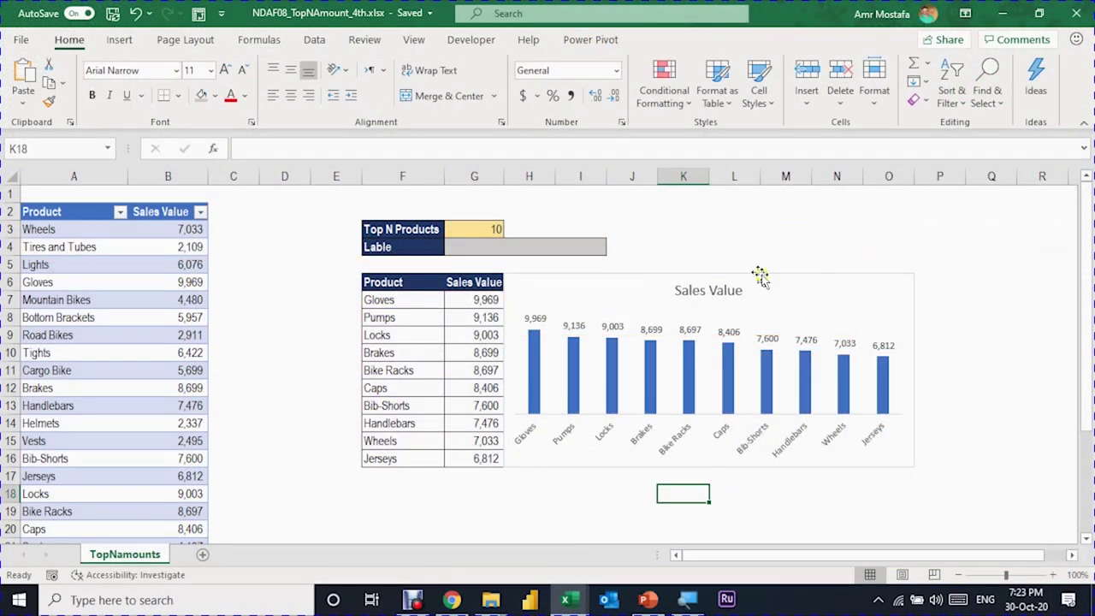
# Enter the label text "Top 10 Products by sales value" in G4
pyautogui.click(474, 247)
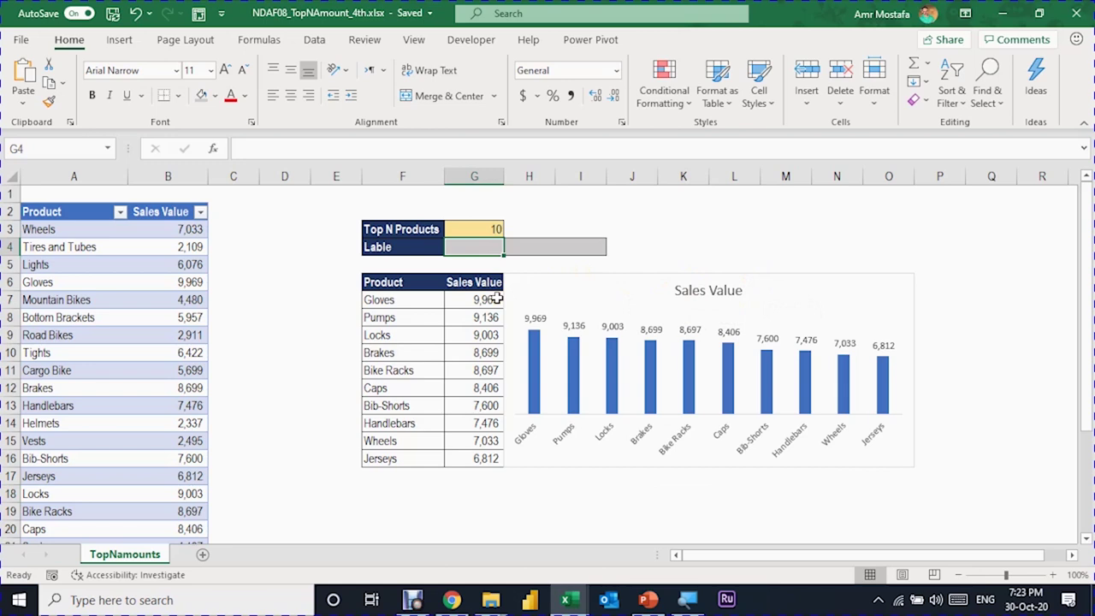
pyautogui.write('Top 10')
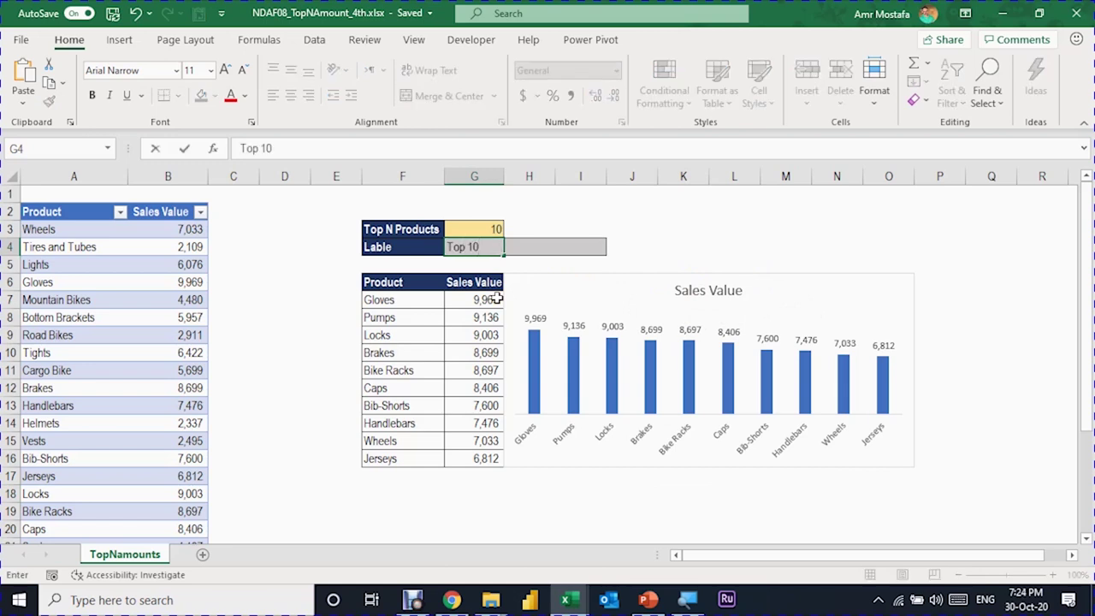
pyautogui.write(' Products by sales')
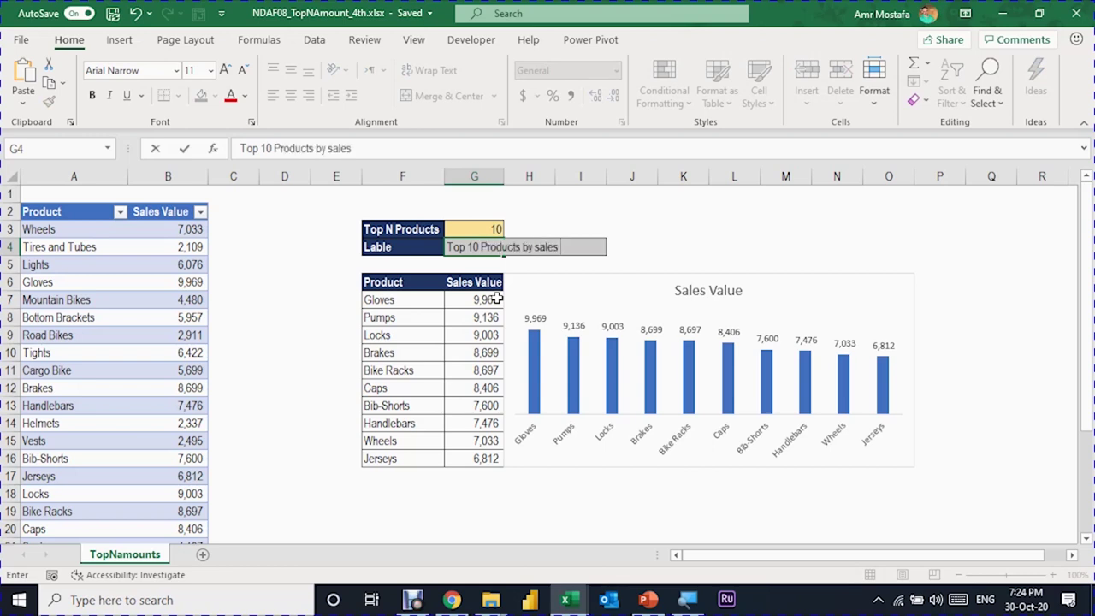
pyautogui.write(' value')
pyautogui.press('Return')
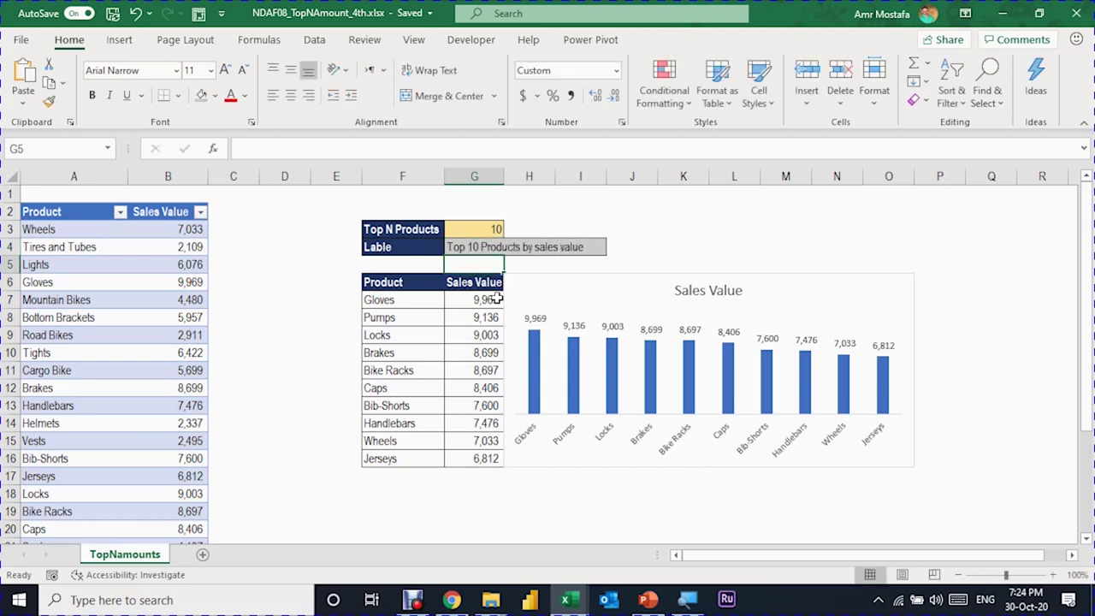
# Link the chart title to the label cell with the reference =TopNamounts!$G$4
pyautogui.click(704, 291)
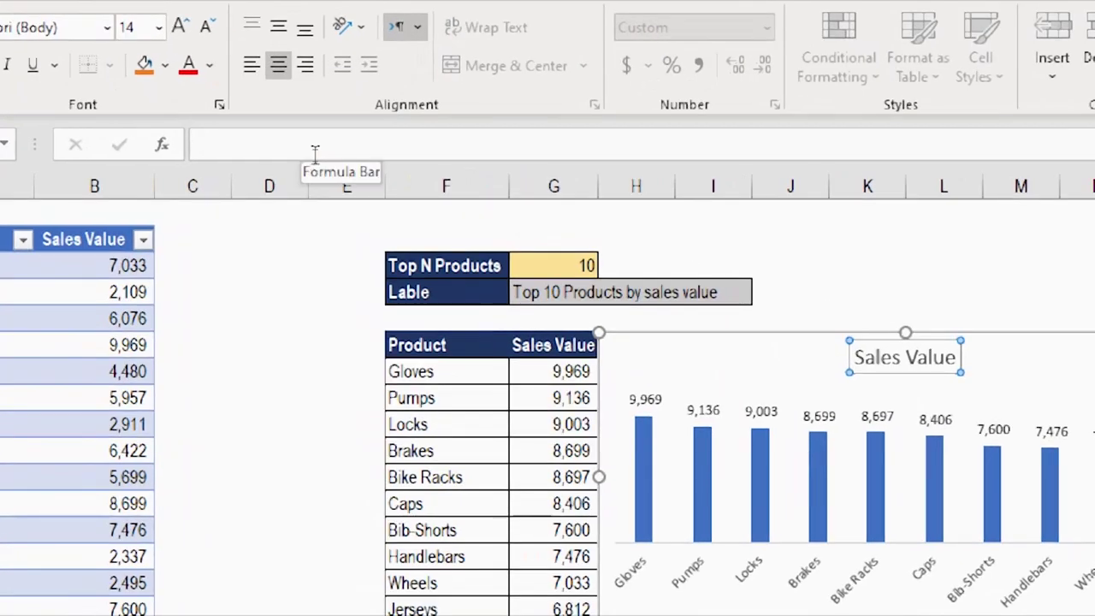
pyautogui.click(263, 153)
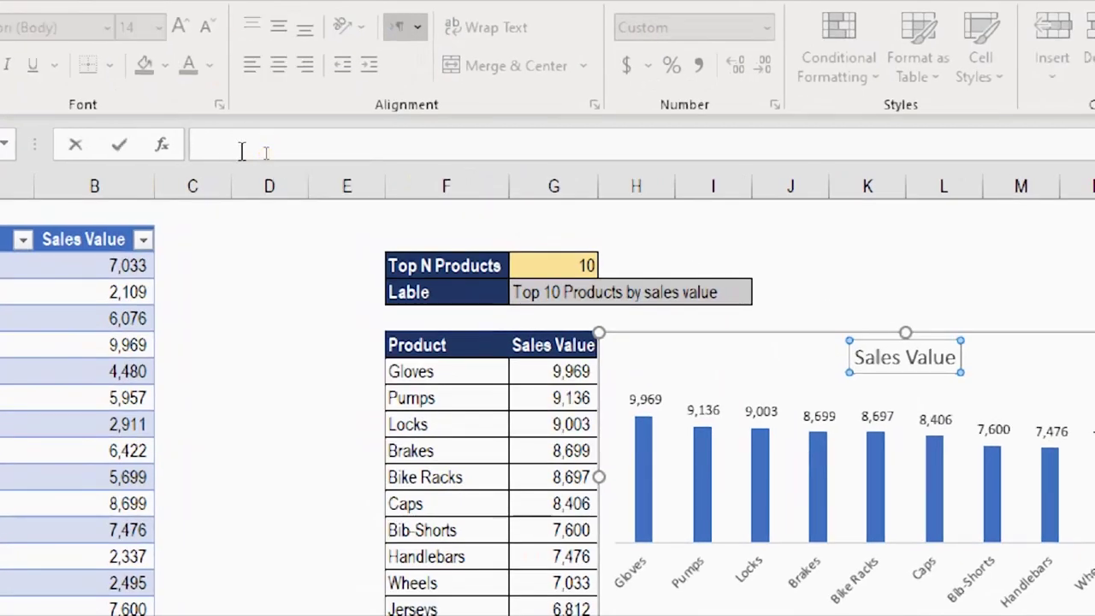
pyautogui.click(524, 292)
pyautogui.press('Return')
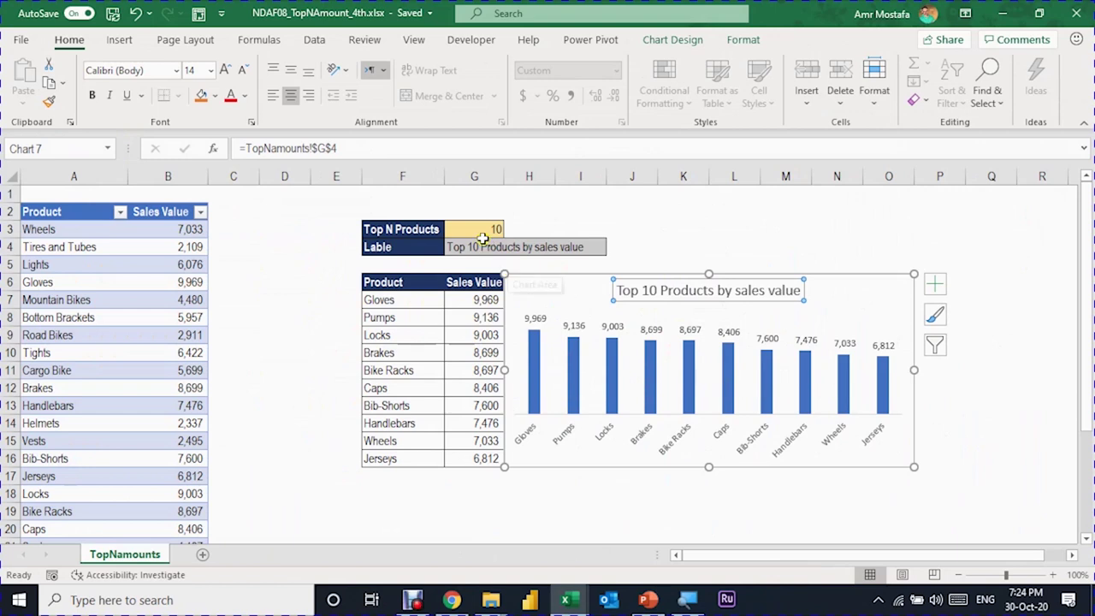
# Turn the label text in G4 into the formula ="Top "&G3&" Products by sales value"
pyautogui.click(458, 251)
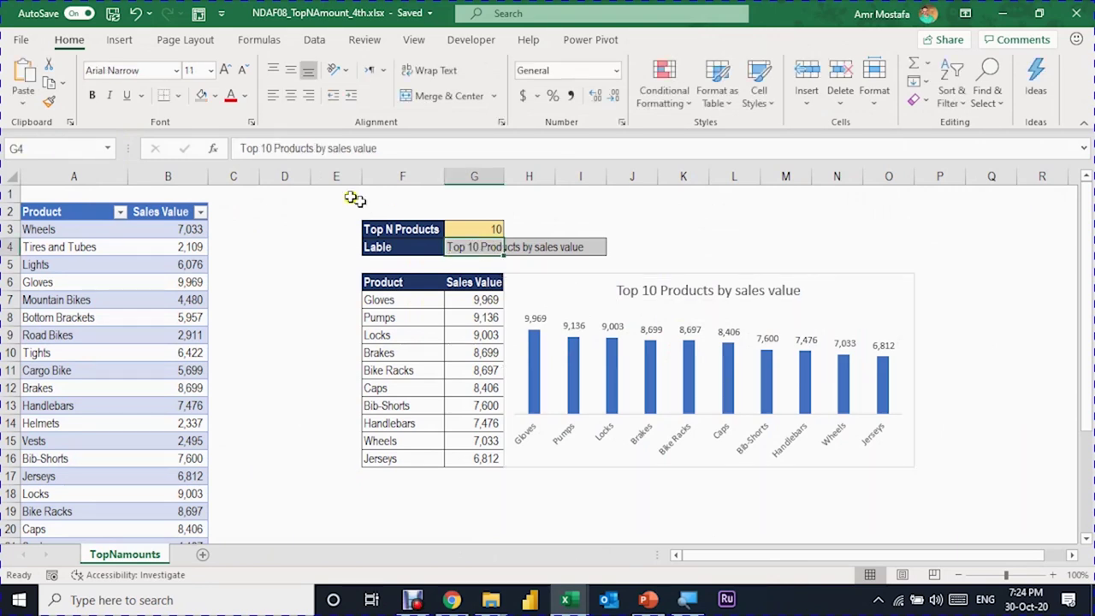
pyautogui.click(242, 144)
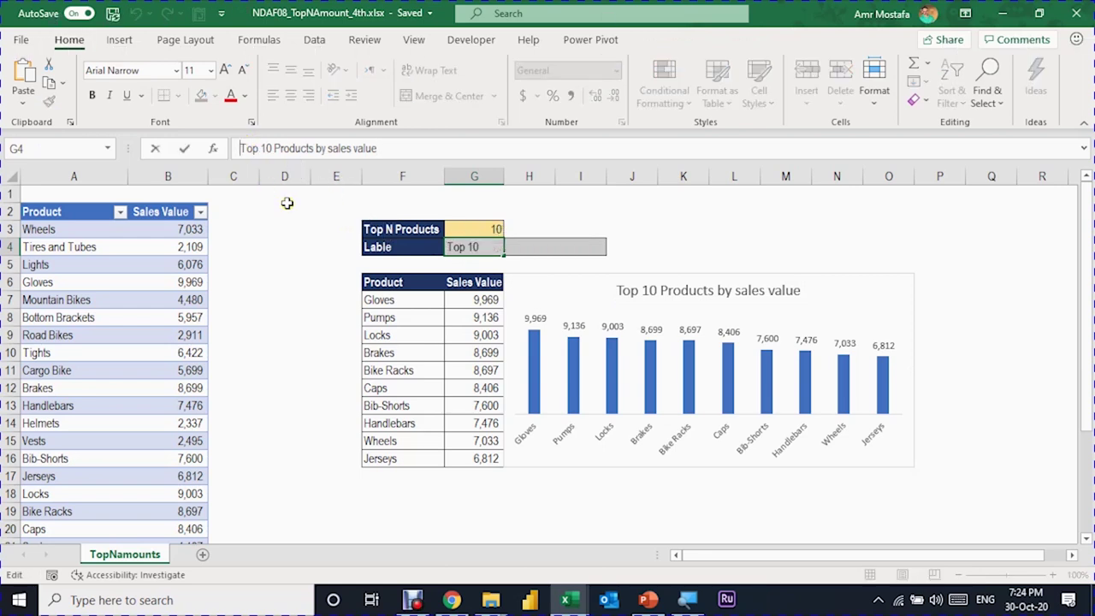
pyautogui.write('=')
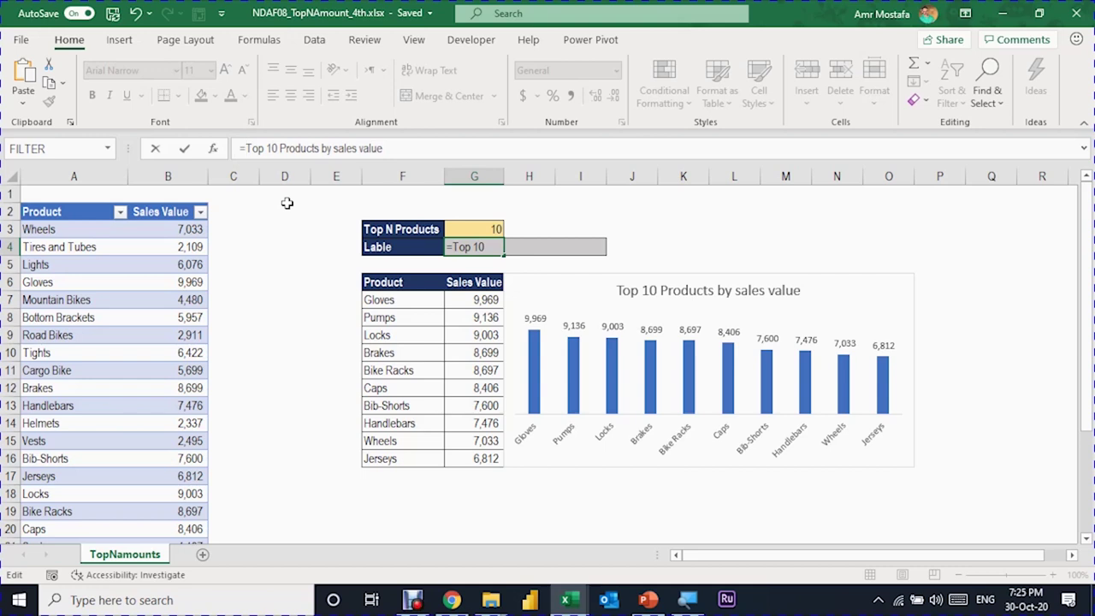
pyautogui.write('"')
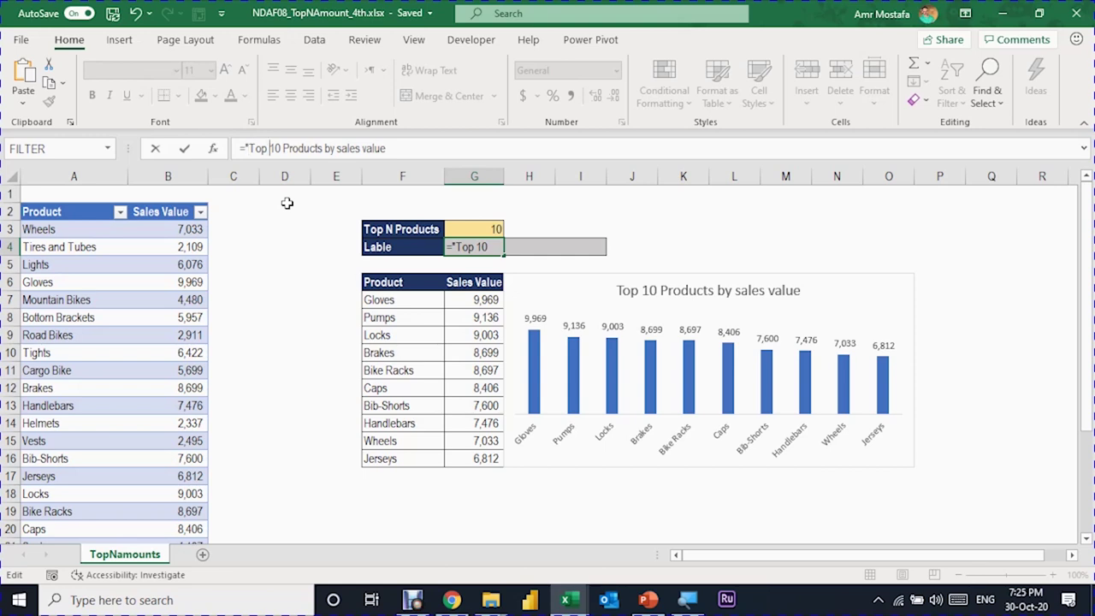
pyautogui.write('"')
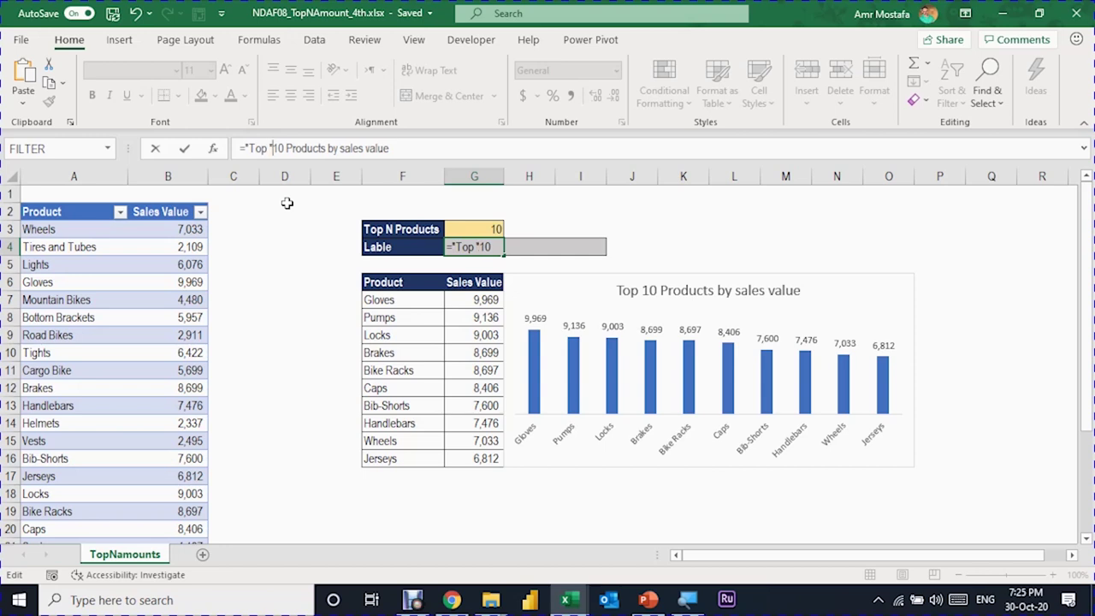
pyautogui.write('&')
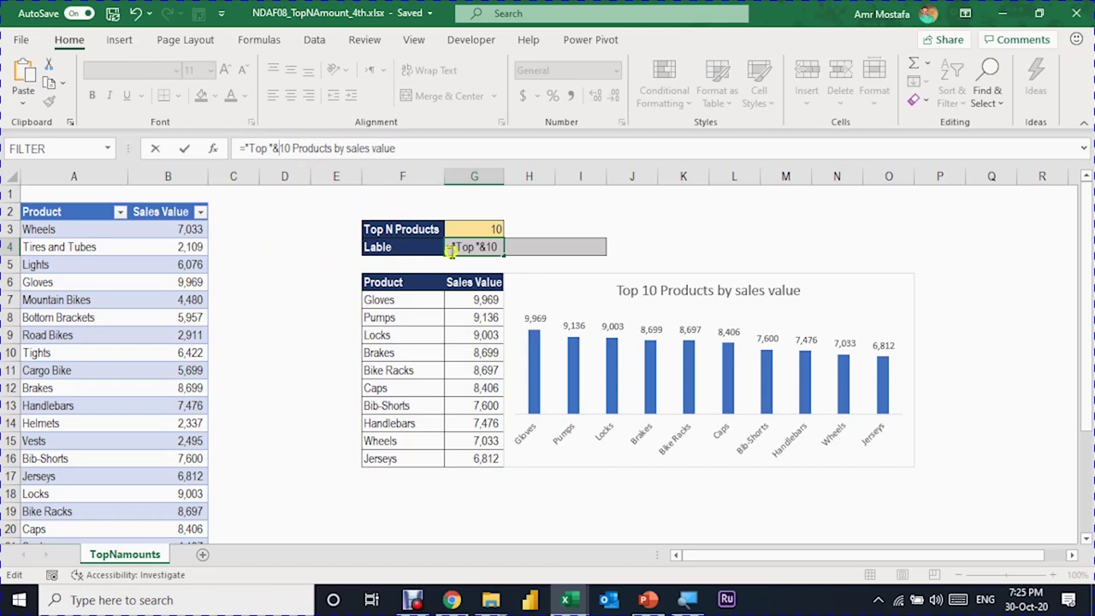
pyautogui.click(470, 229)
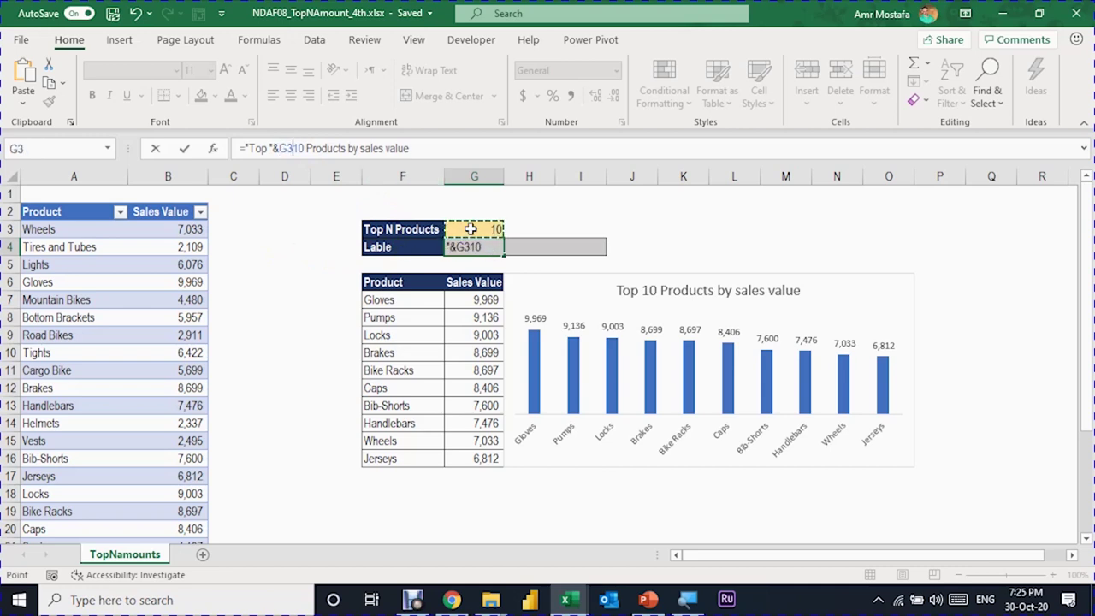
pyautogui.write('&')
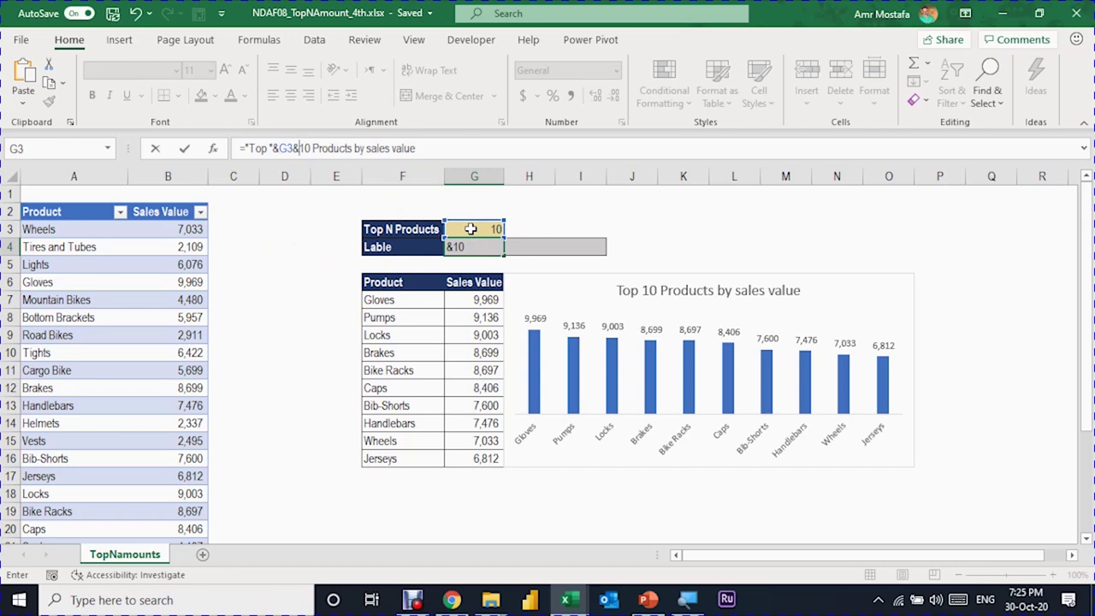
pyautogui.press('Delete')
pyautogui.press('Delete')
pyautogui.press('Delete')
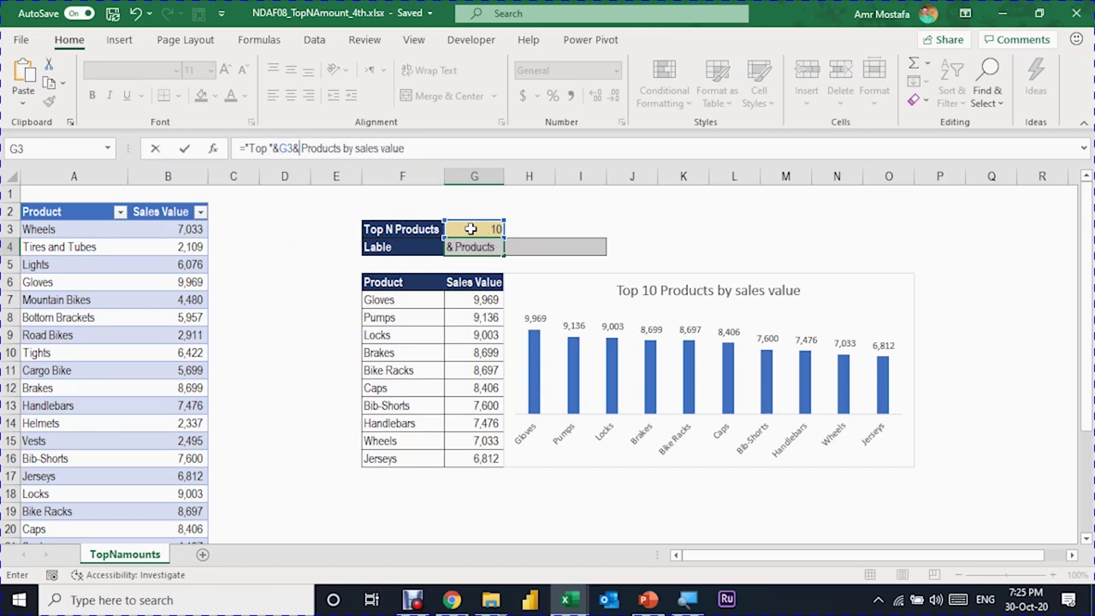
pyautogui.write('"')
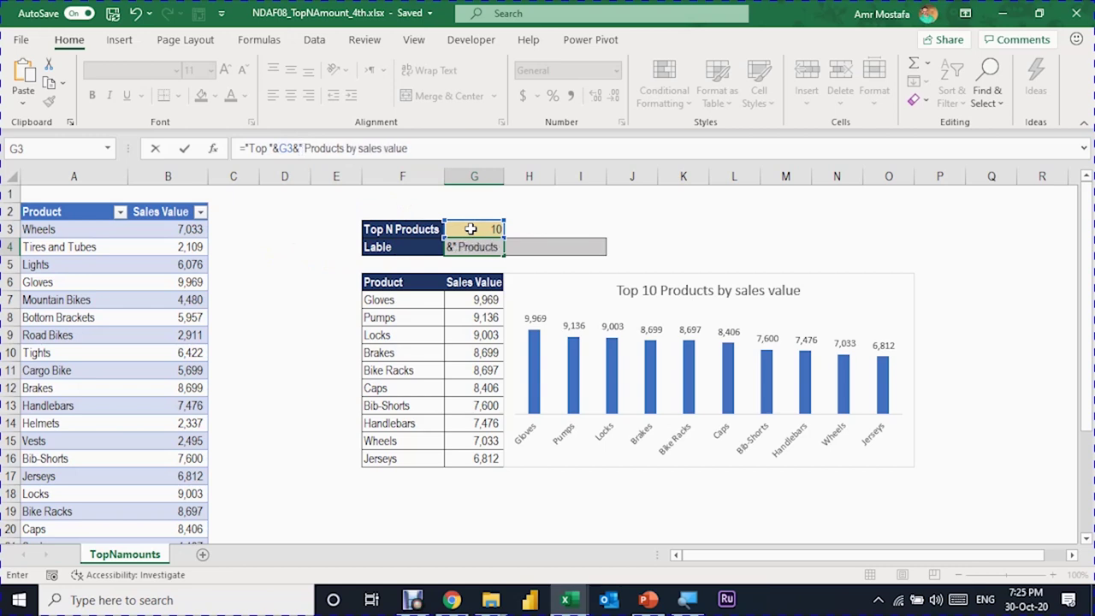
pyautogui.click(450, 152)
pyautogui.press('Return')
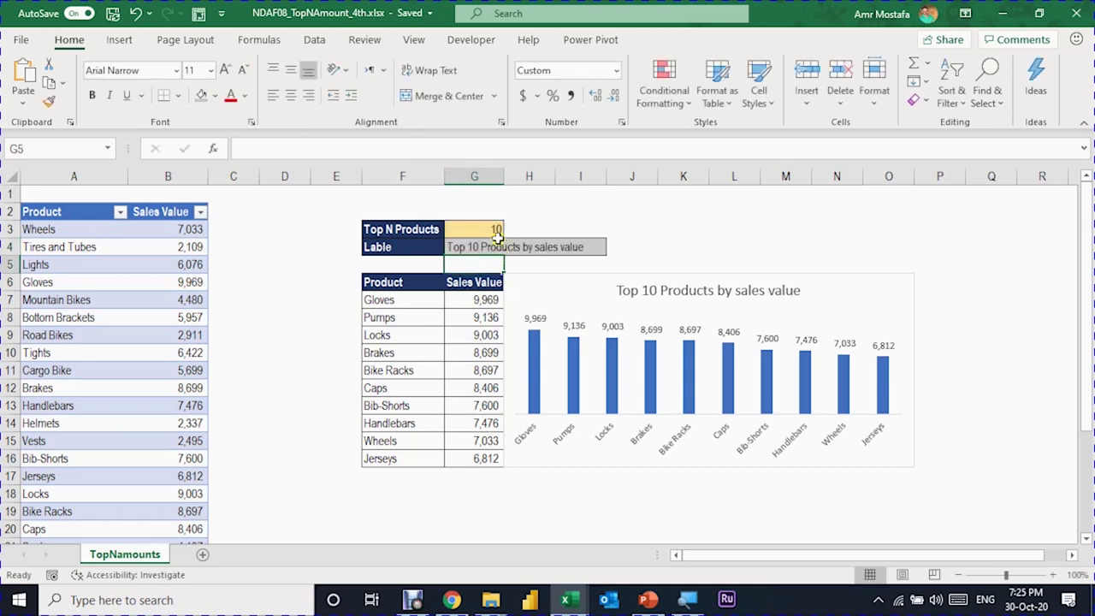
# Set the Top N Products value in G3 to 5
pyautogui.click(496, 230)
pyautogui.write('5')
pyautogui.press('Return')
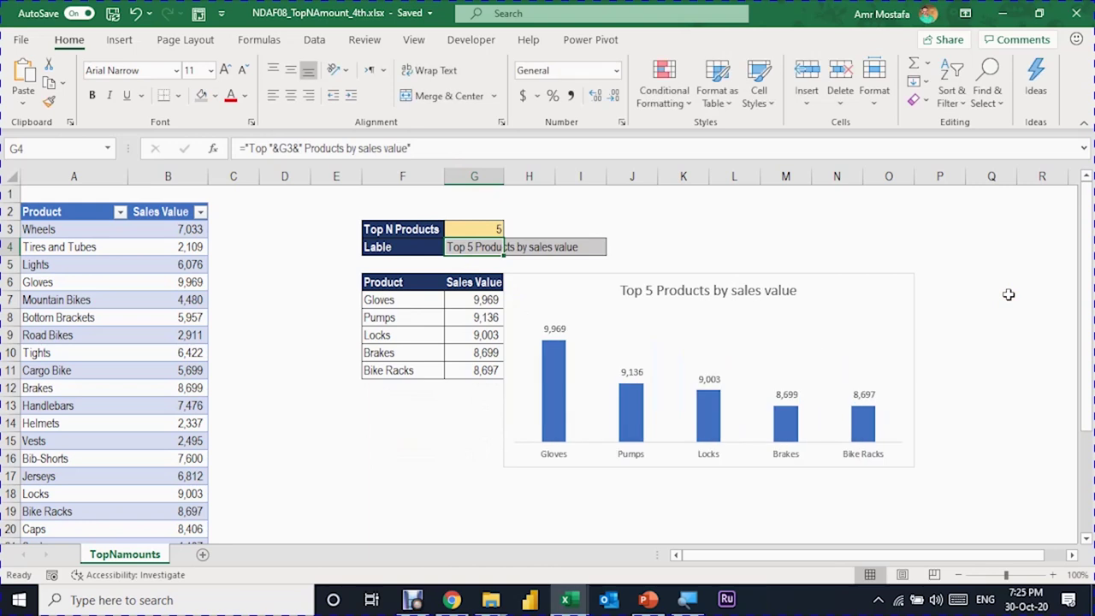